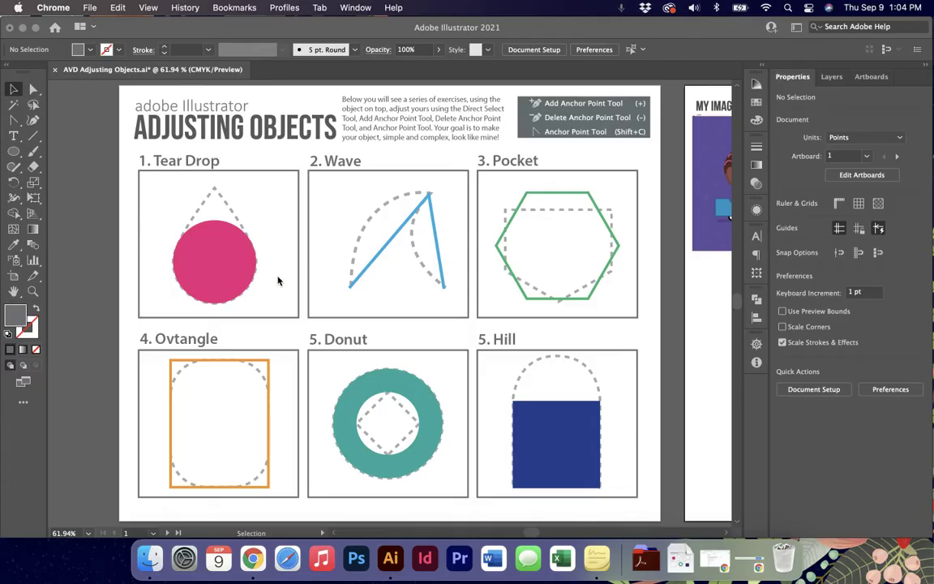
Bring the worksheet forward and look through the anchor point tools.
{"action": "left_click", "coordinate": [231, 279]}
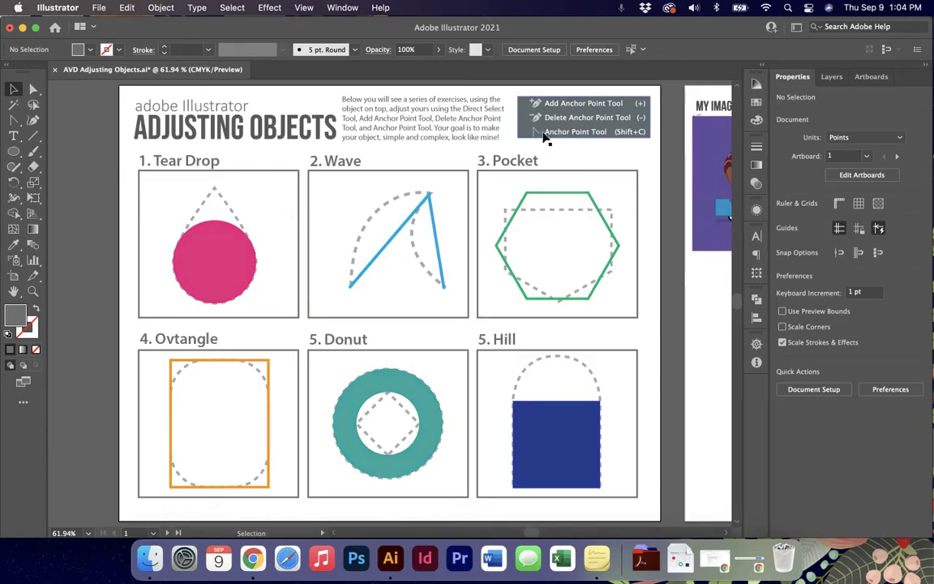
{"action": "left_click_drag", "start_coordinate": [14, 120], "coordinate": [44, 170]}
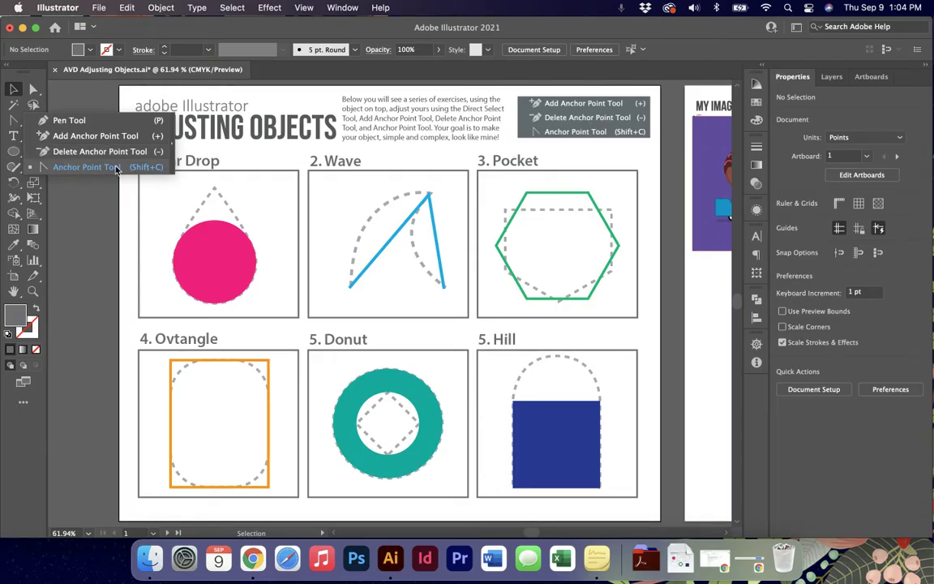
{"action": "left_click_drag", "start_coordinate": [116, 169], "coordinate": [13, 94]}
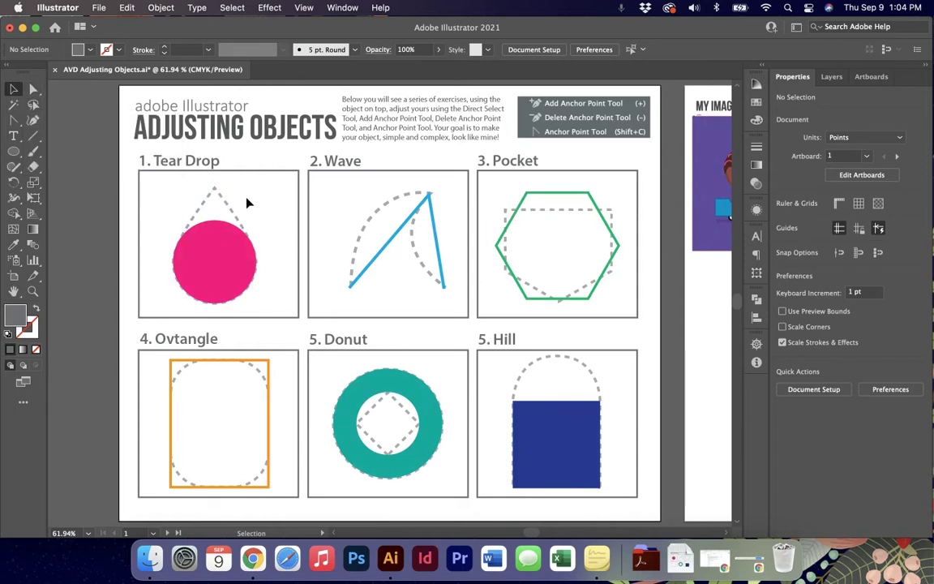
Zoom in on the pink Tear Drop circle and select it.
{"action": "left_click", "coordinate": [214, 261]}
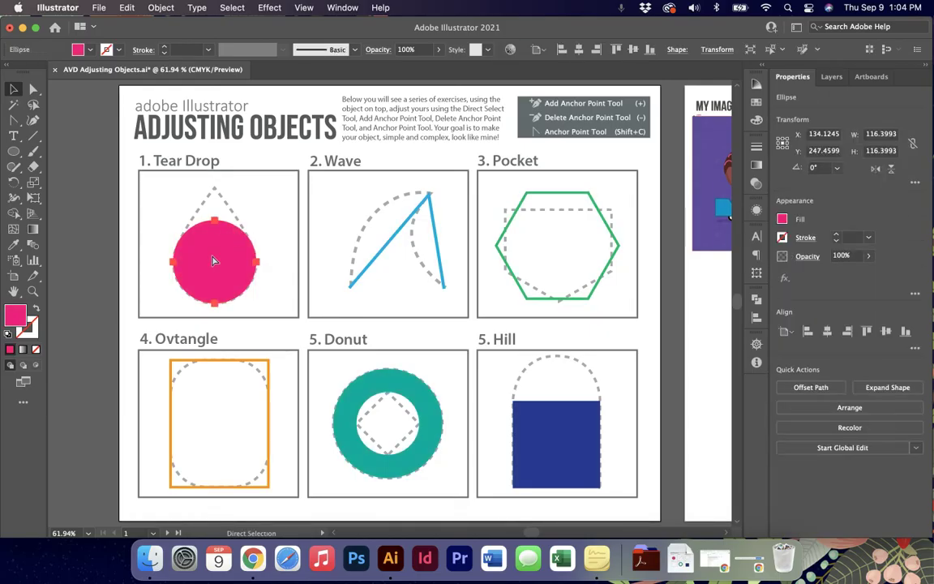
{"action": "key", "text": "super+equal"}
{"action": "key", "text": "super+equal"}
{"action": "key", "text": "super+equal"}
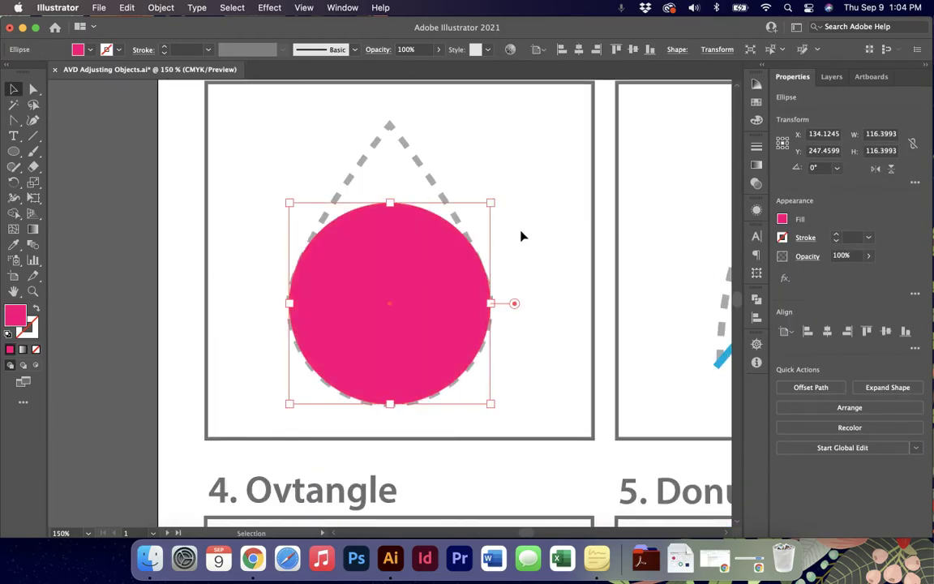
{"action": "left_click", "coordinate": [522, 236]}
{"action": "scroll", "coordinate": [376, 301], "scroll_direction": "up", "scroll_amount": 1}
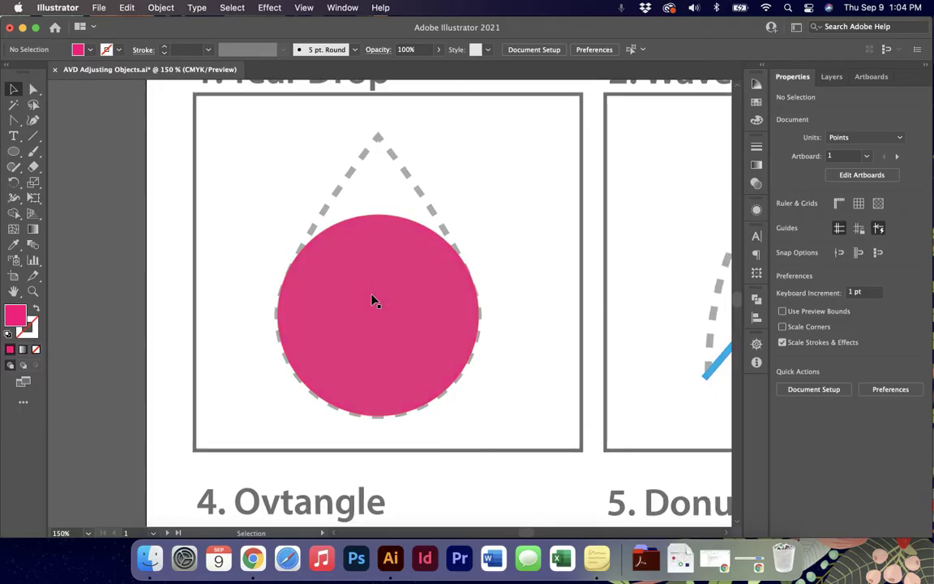
{"action": "scroll", "coordinate": [374, 301], "scroll_direction": "up", "scroll_amount": 1}
{"action": "scroll", "coordinate": [374, 301], "scroll_direction": "right", "scroll_amount": 1}
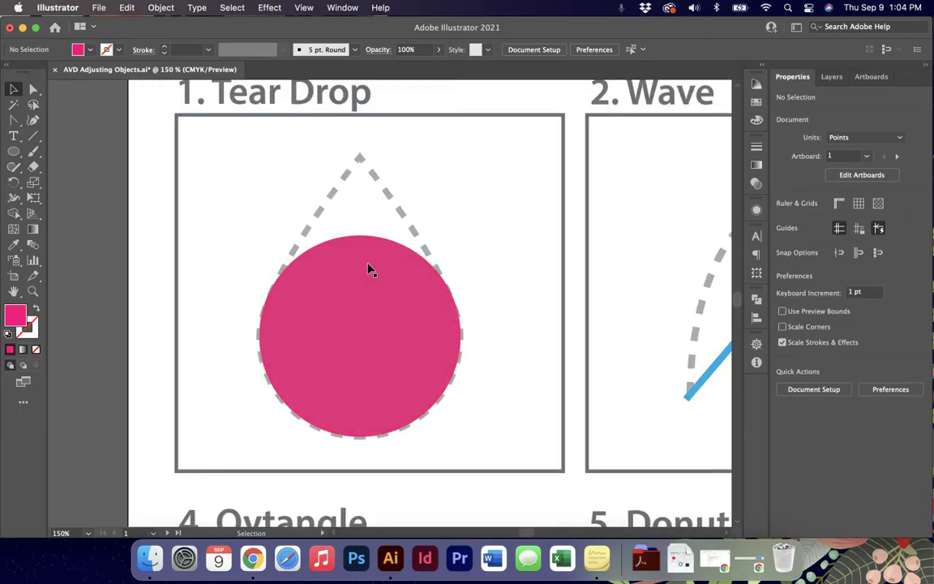
{"action": "left_click", "coordinate": [368, 293]}
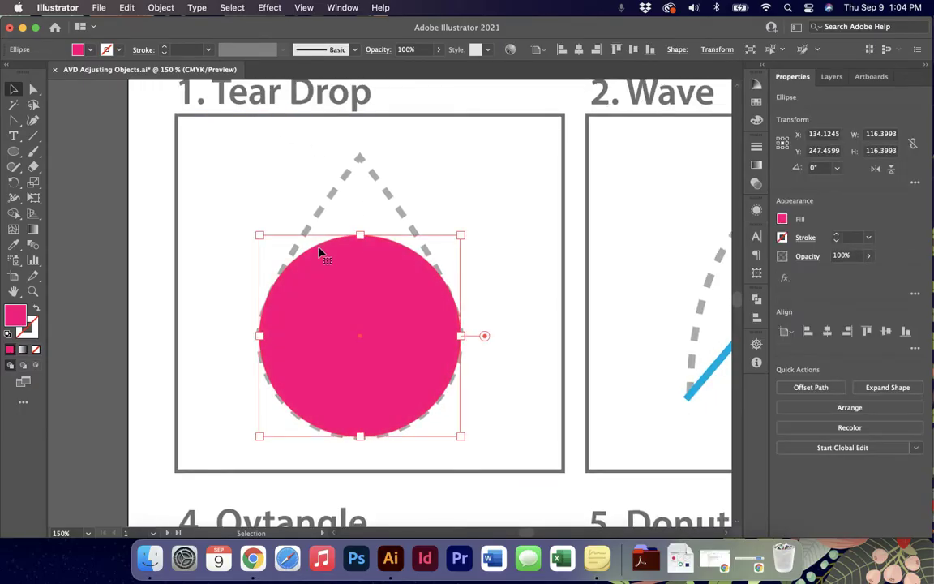
Drag the circle's top anchor upward into an egg, then move it aside and back.
{"action": "left_click", "coordinate": [34, 89]}
{"action": "left_click", "coordinate": [361, 236]}
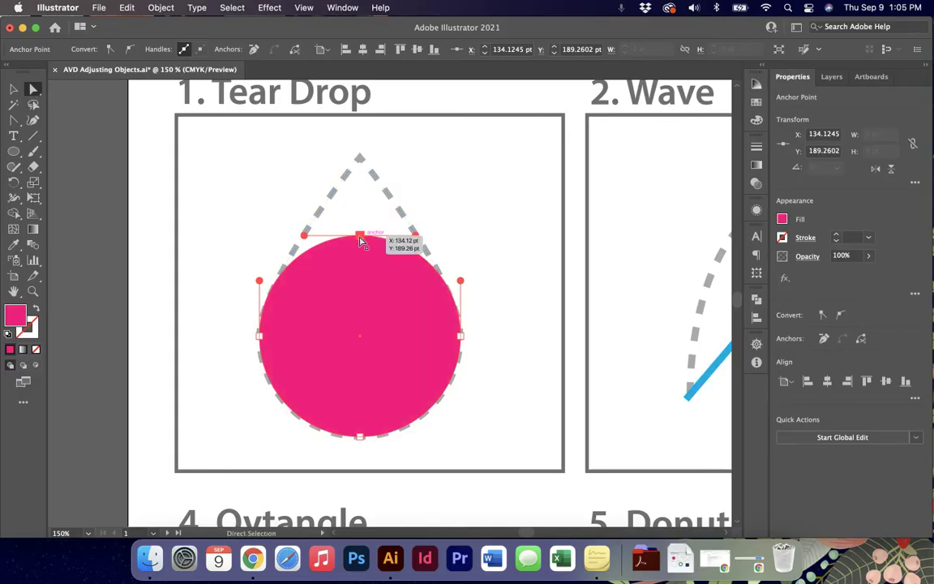
{"action": "left_click_drag", "start_coordinate": [360, 239], "coordinate": [360, 163]}
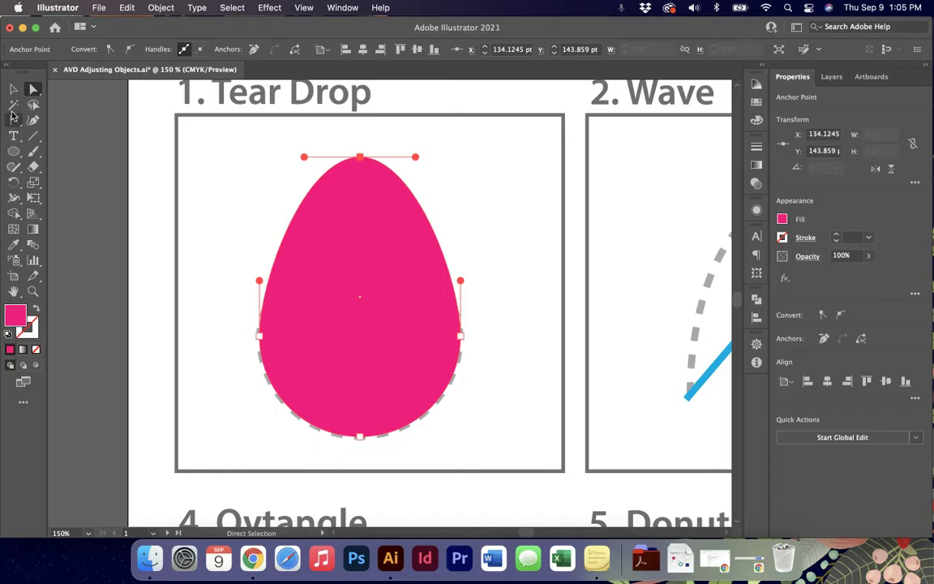
{"action": "key", "text": "v"}
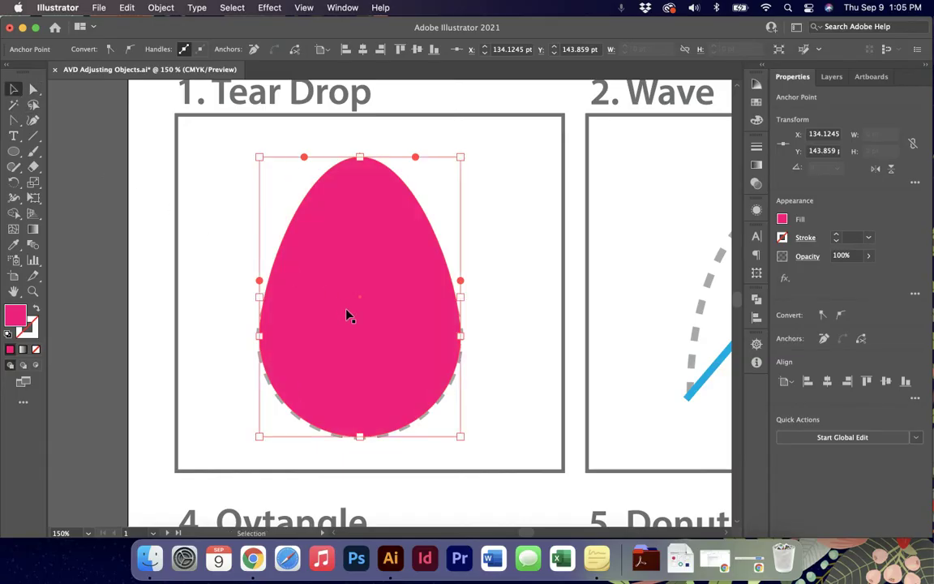
{"action": "left_click_drag", "start_coordinate": [347, 316], "coordinate": [457, 324]}
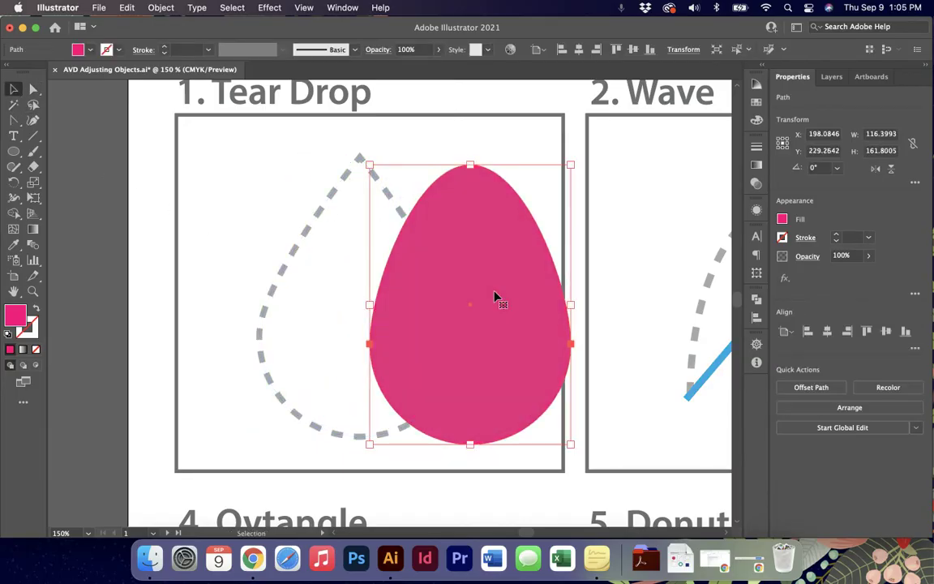
{"action": "left_click_drag", "start_coordinate": [497, 296], "coordinate": [385, 299]}
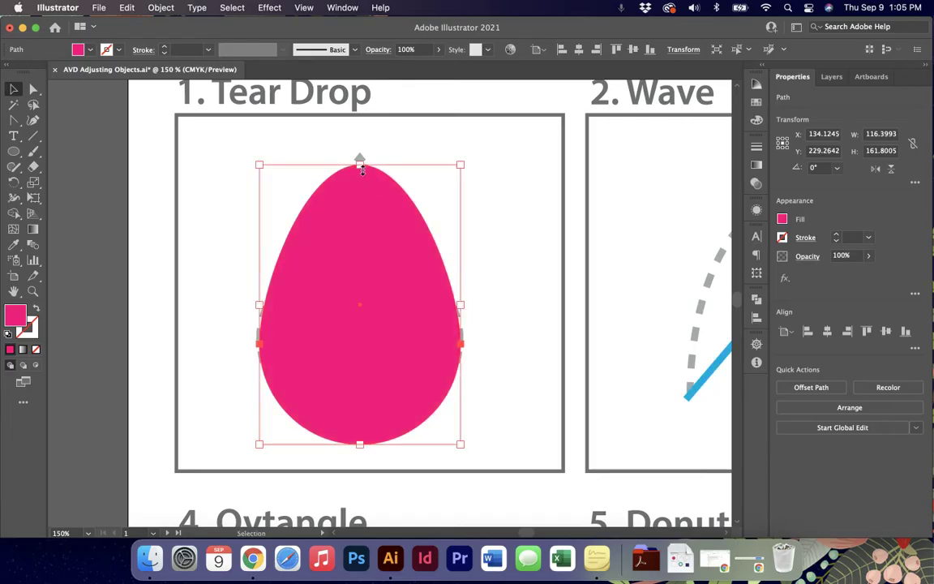
Undo the moves and convert the egg's top anchor into a sharp corner point.
{"action": "key", "text": "super+z"}
{"action": "key", "text": "super+z"}
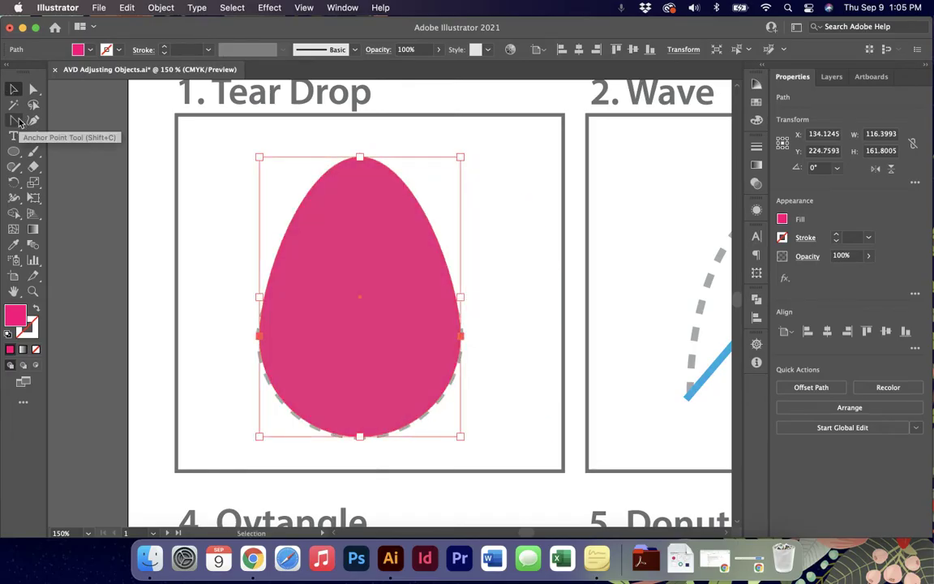
{"action": "left_click_drag", "start_coordinate": [19, 121], "coordinate": [82, 163]}
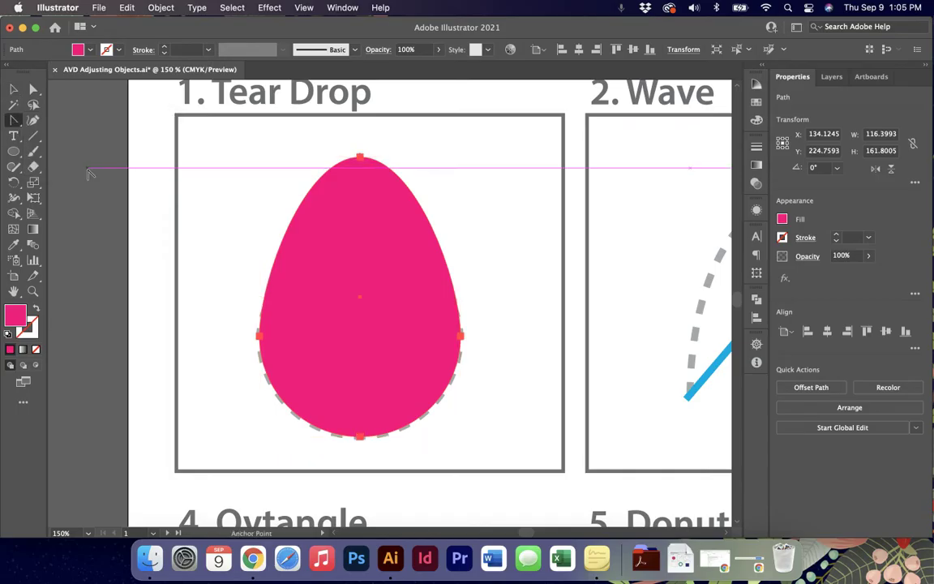
{"action": "left_click", "coordinate": [15, 121]}
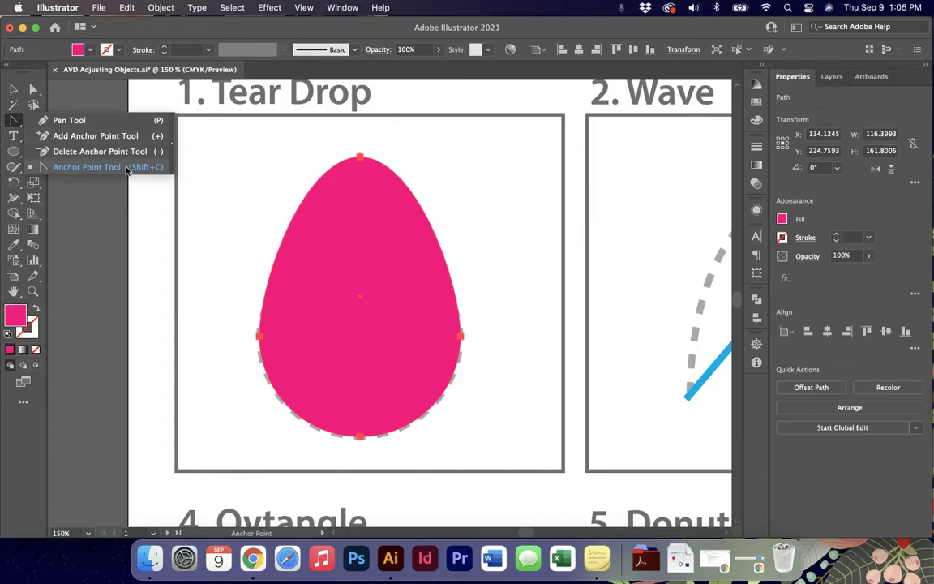
{"action": "left_click", "coordinate": [360, 157]}
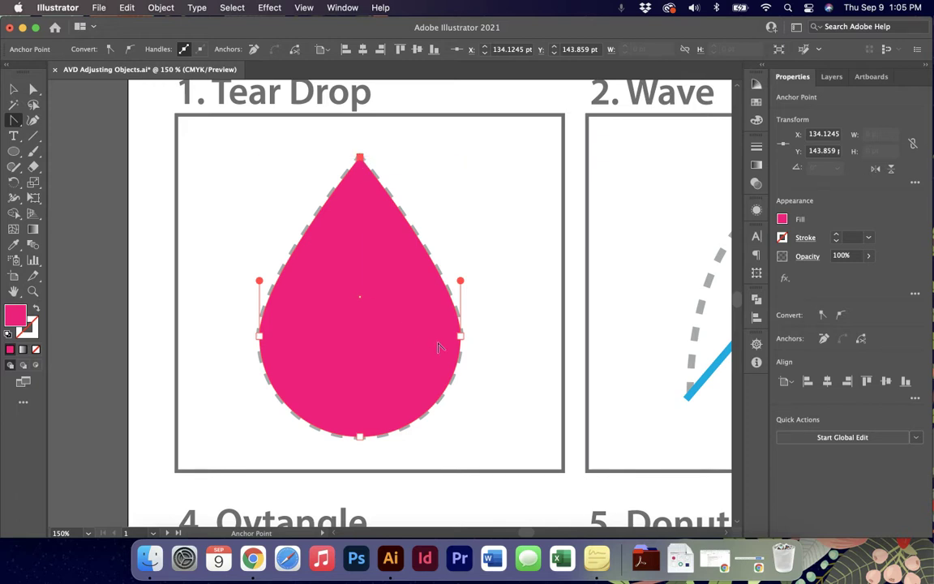
{"action": "scroll", "coordinate": [401, 313], "scroll_direction": "left", "scroll_amount": 1}
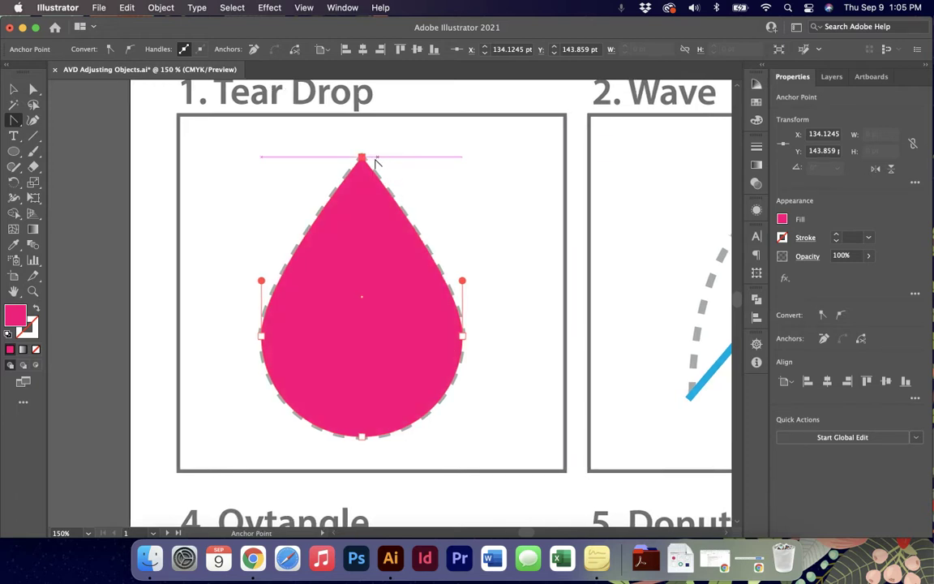
{"action": "left_click_drag", "start_coordinate": [366, 160], "coordinate": [519, 159]}
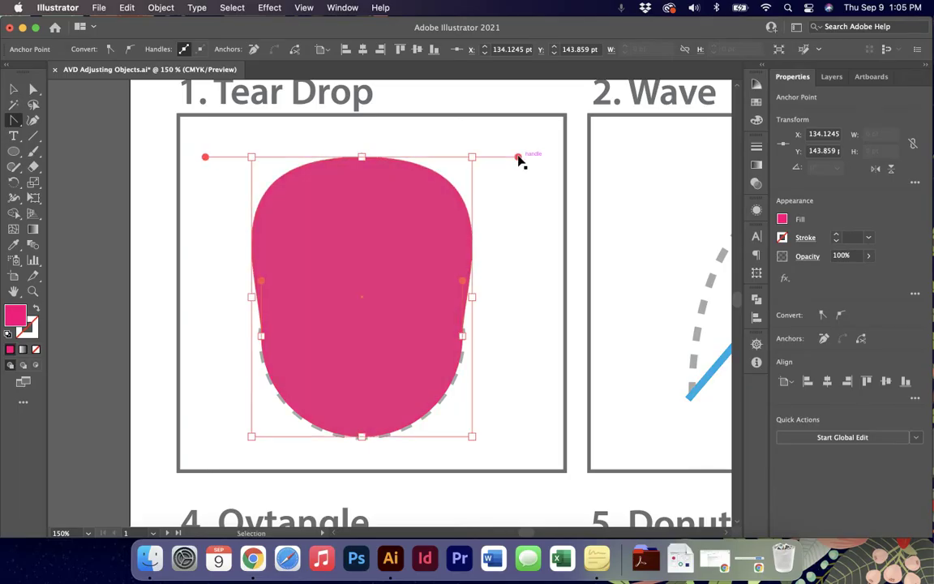
{"action": "key", "text": "super+z"}
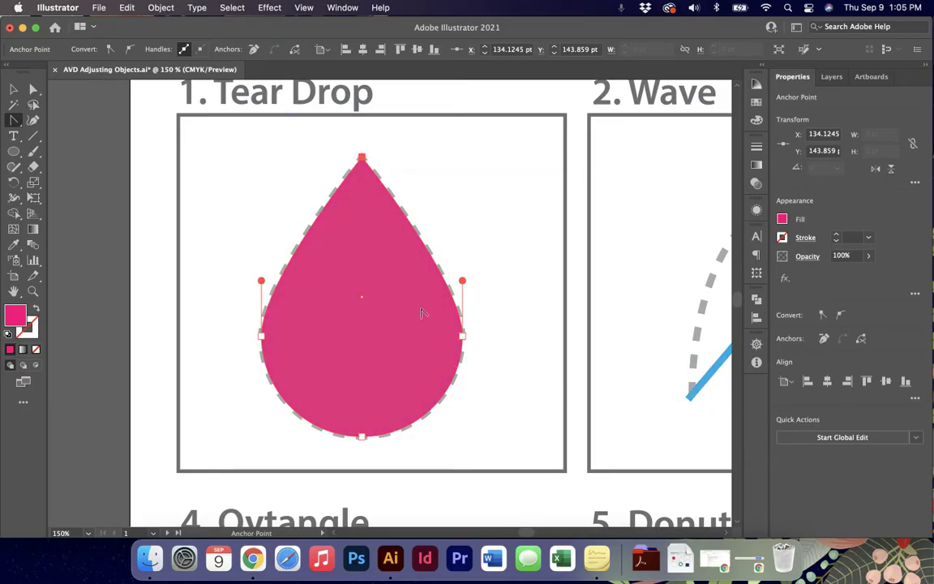
{"action": "scroll", "coordinate": [423, 295], "scroll_direction": "right", "scroll_amount": 10}
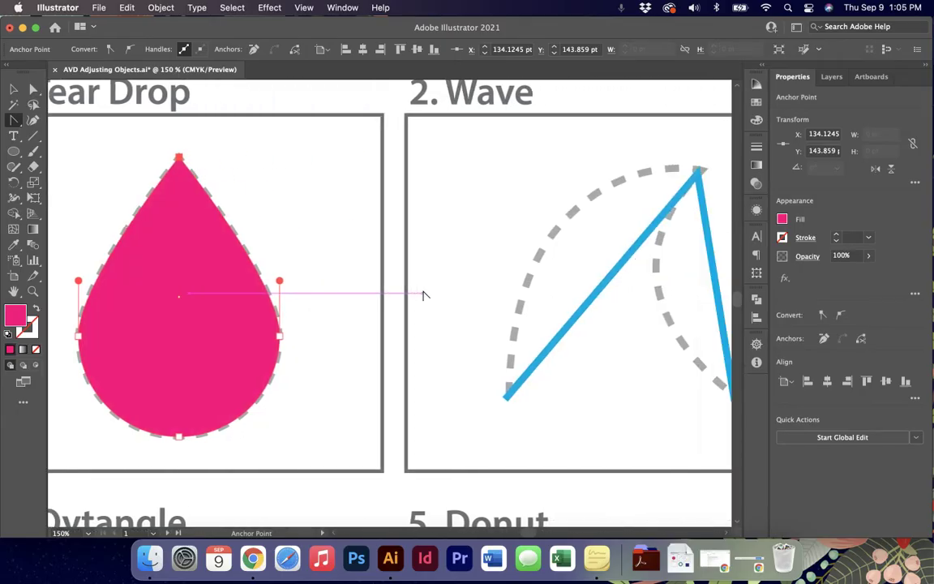
Convert the Wave zigzag's top corner into a smooth curve with the Anchor Point tool.
{"action": "scroll", "coordinate": [424, 295], "scroll_direction": "right", "scroll_amount": 3}
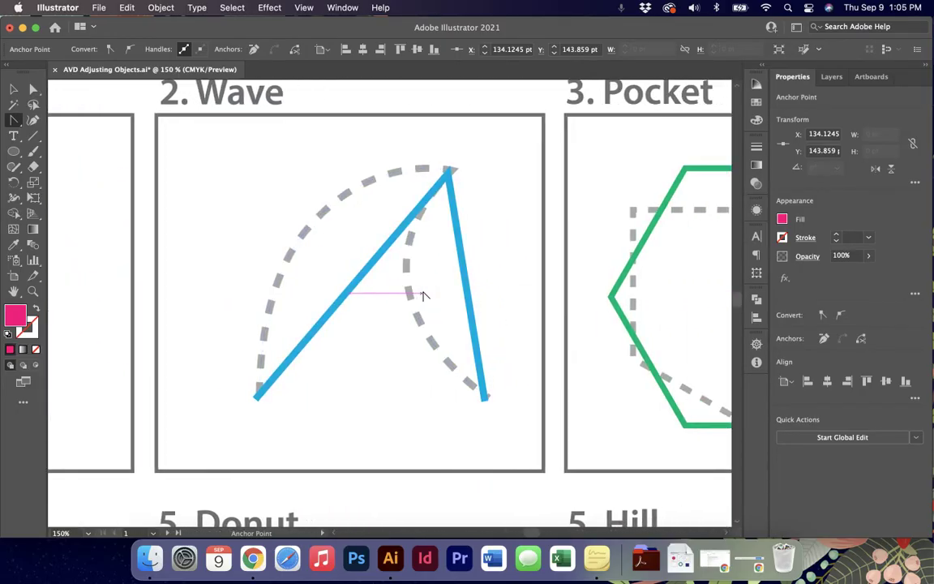
{"action": "left_click", "coordinate": [22, 120]}
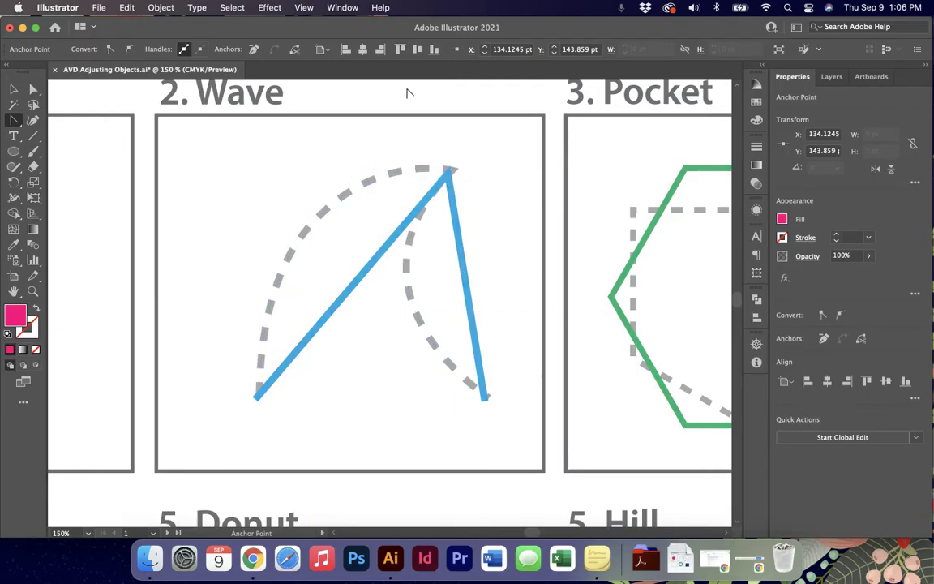
{"action": "mouse_move", "coordinate": [449, 175]}
{"action": "left_mouse_down"}
{"action": "mouse_move", "coordinate": [632, 184]}
{"action": "mouse_move", "coordinate": [642, 192]}
{"action": "left_mouse_up"}
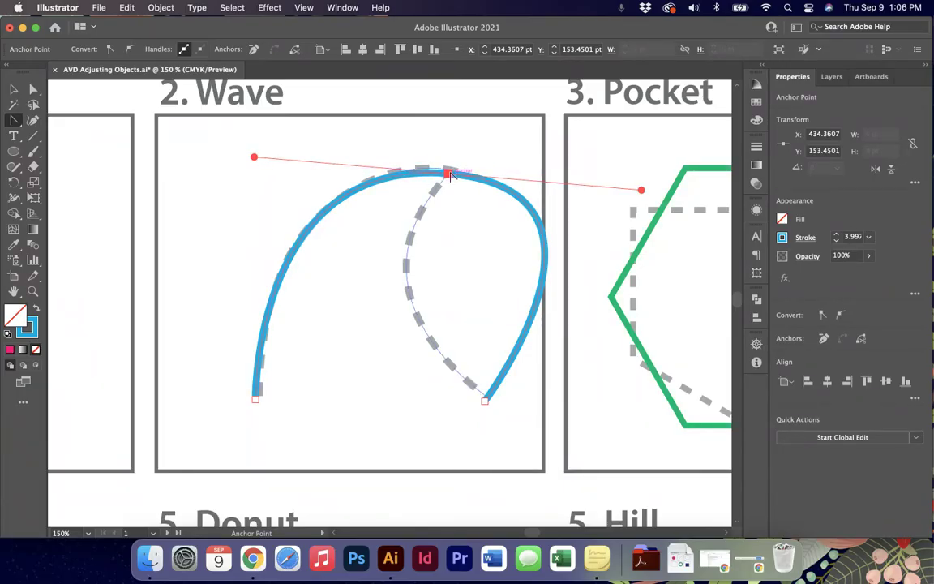
Pull the Wave curve's right handle inward, then pan to the 3. Pocket artboard.
{"action": "key", "text": "a"}
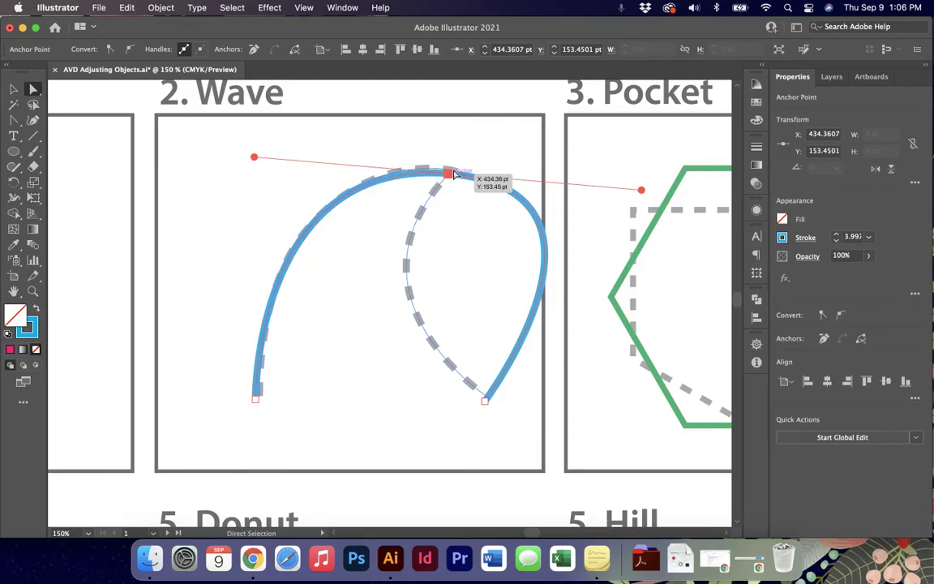
{"action": "left_click", "coordinate": [14, 122]}
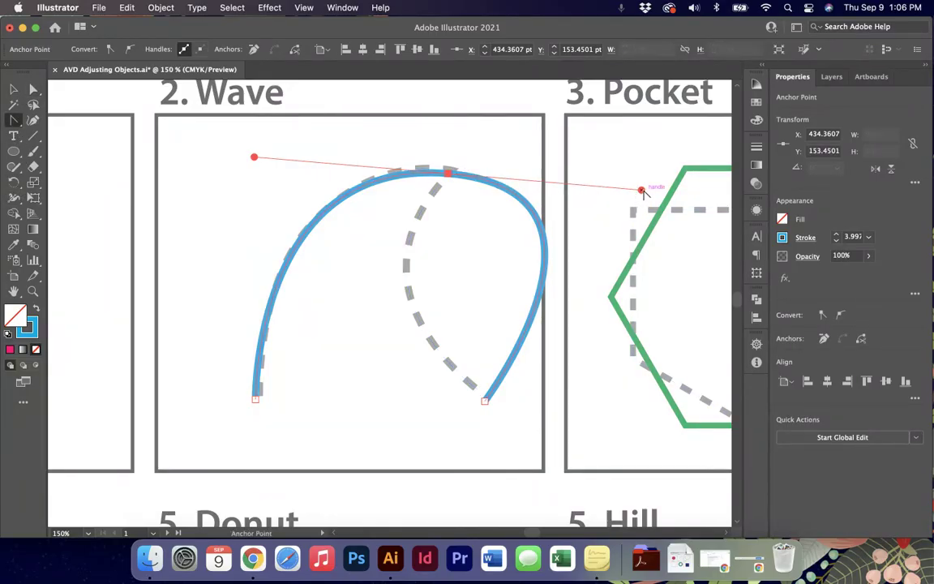
{"action": "left_click_drag", "start_coordinate": [642, 190], "coordinate": [338, 292]}
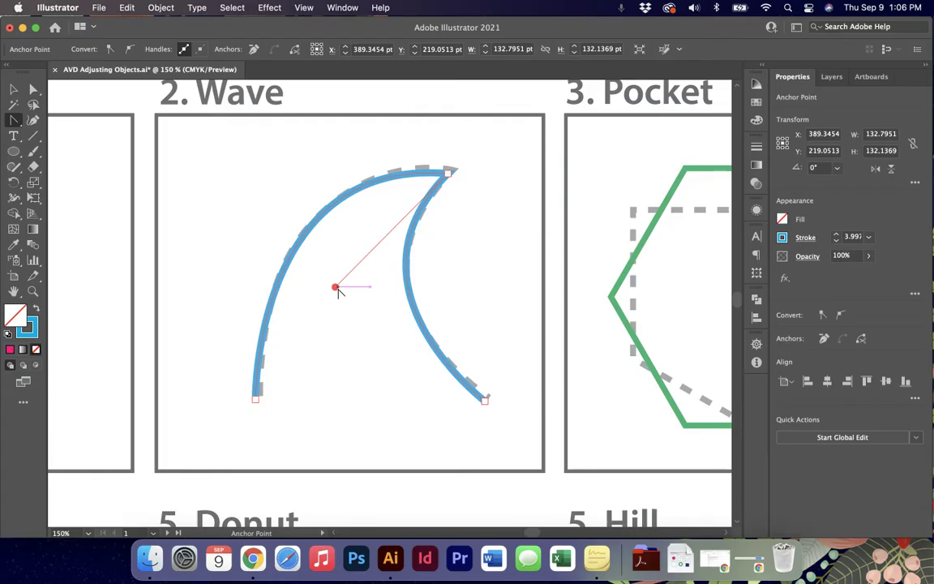
{"action": "key", "text": "h"}
{"action": "left_click_drag", "start_coordinate": [511, 223], "coordinate": [195, 270]}
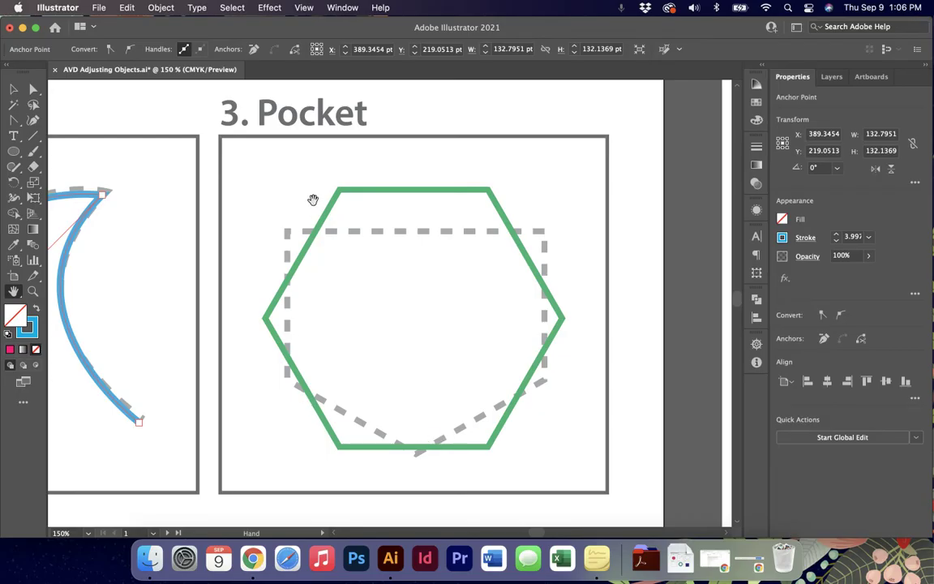
Select the green hexagon and delete its top-left anchor point.
{"action": "left_click", "coordinate": [13, 89]}
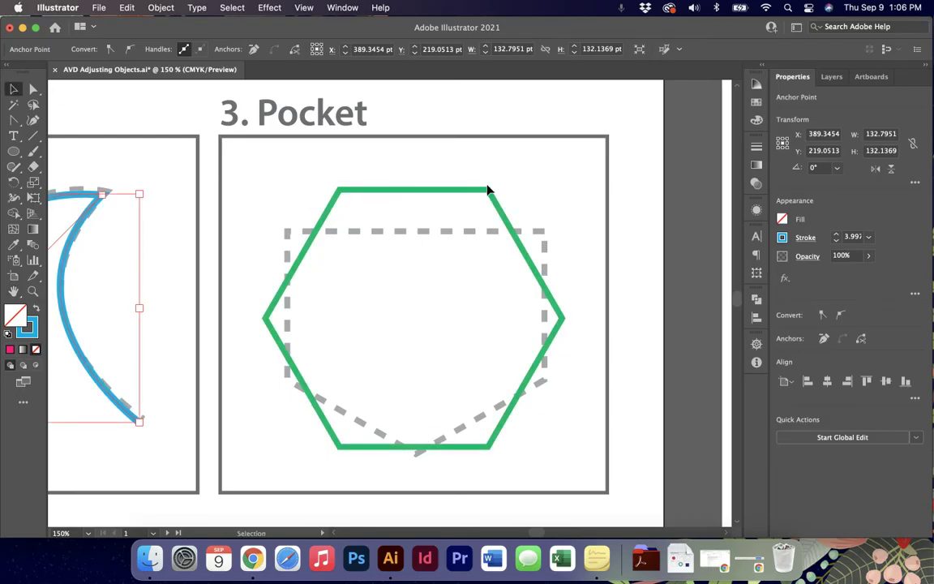
{"action": "left_click", "coordinate": [432, 191]}
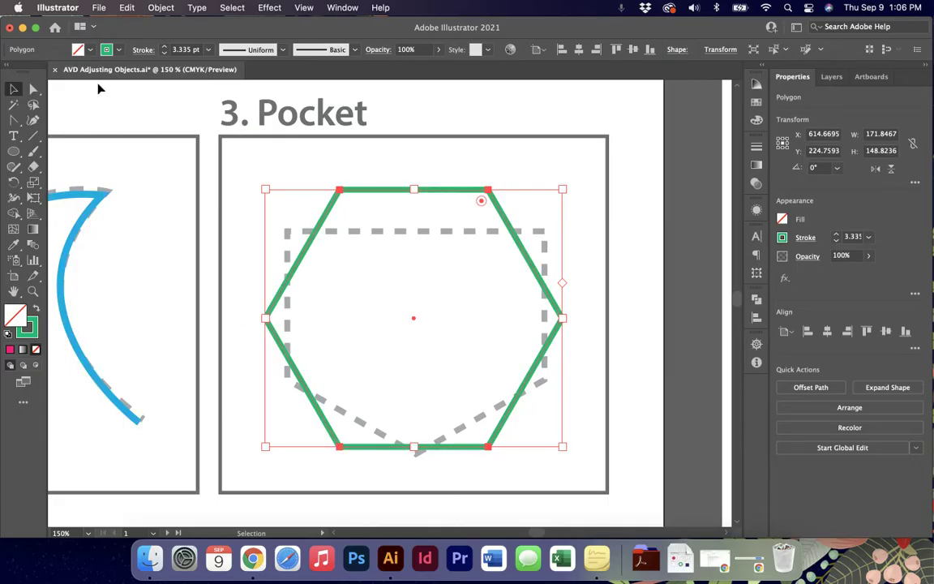
{"action": "left_click", "coordinate": [13, 120]}
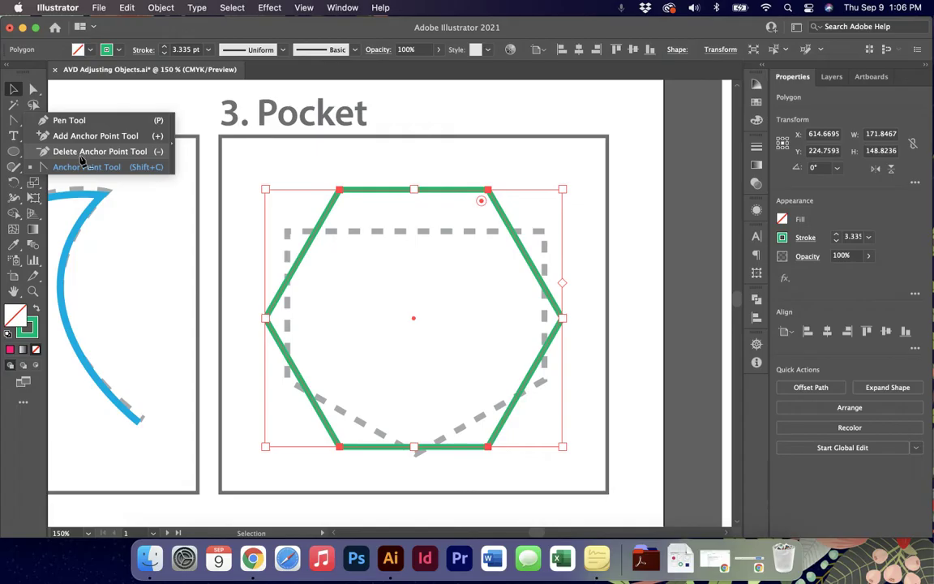
{"action": "left_click", "coordinate": [81, 155]}
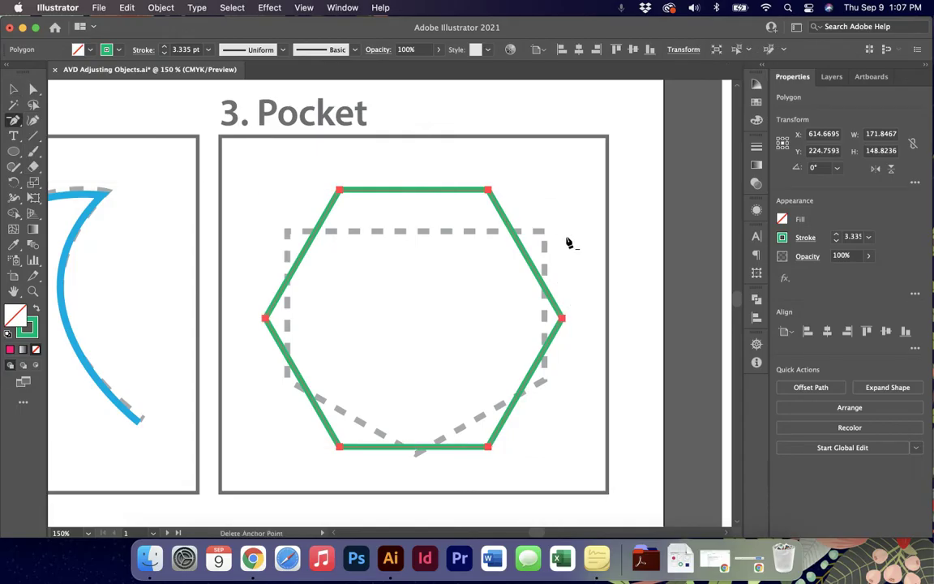
{"action": "left_click", "coordinate": [340, 191]}
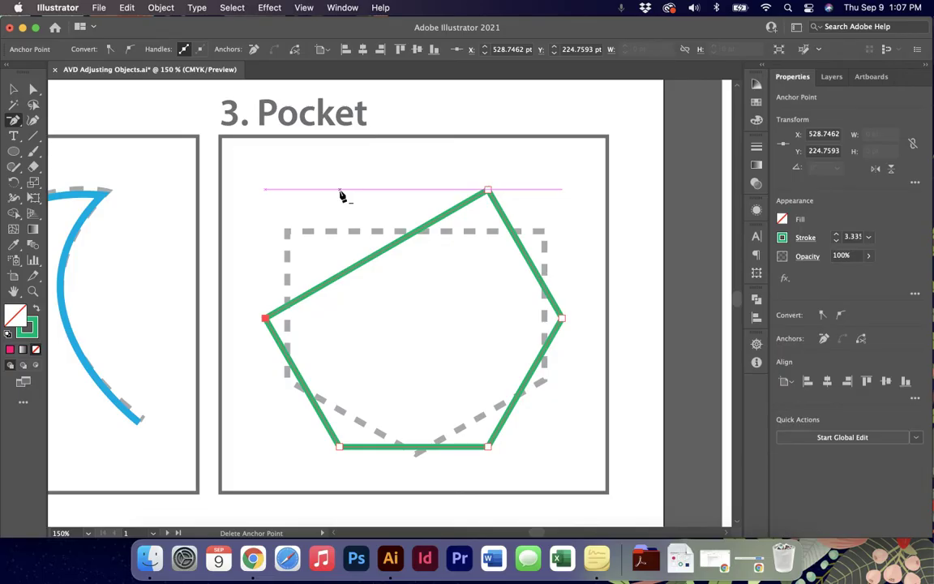
Rotate the pentagon and align it onto the dashed pocket outline, then deselect.
{"action": "left_click", "coordinate": [23, 89]}
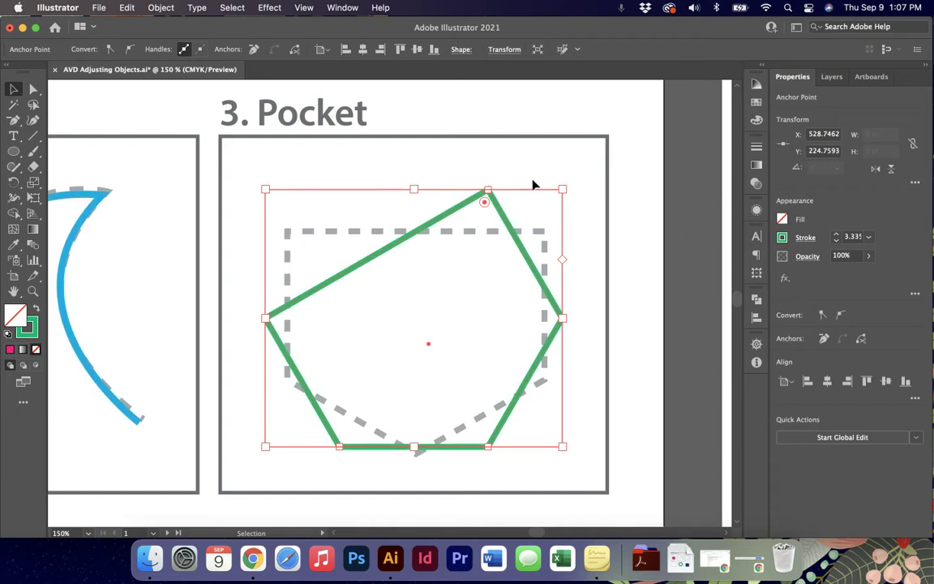
{"action": "left_click_drag", "start_coordinate": [572, 184], "coordinate": [630, 275]}
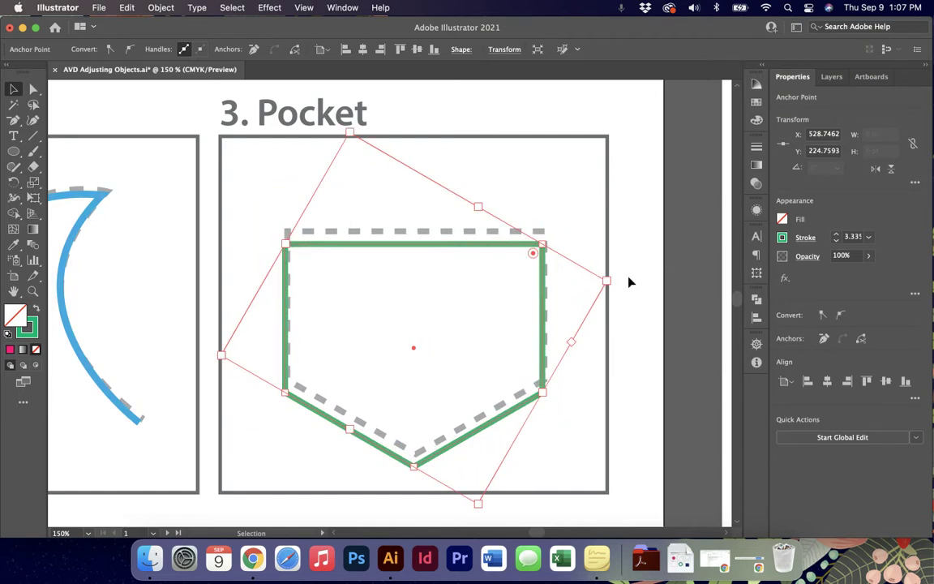
{"action": "left_click_drag", "start_coordinate": [431, 244], "coordinate": [433, 241]}
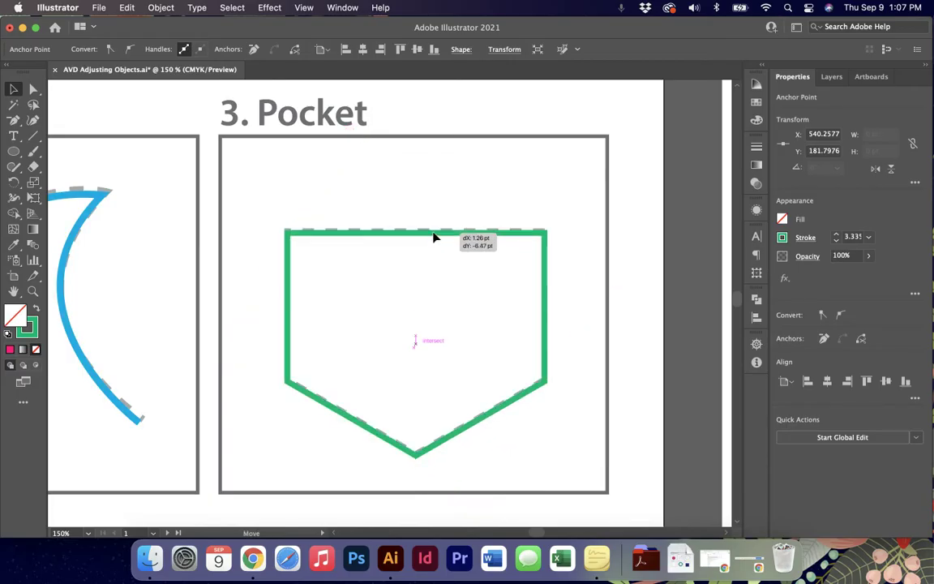
{"action": "left_click_drag", "start_coordinate": [434, 235], "coordinate": [434, 235]}
{"action": "key", "text": "v"}
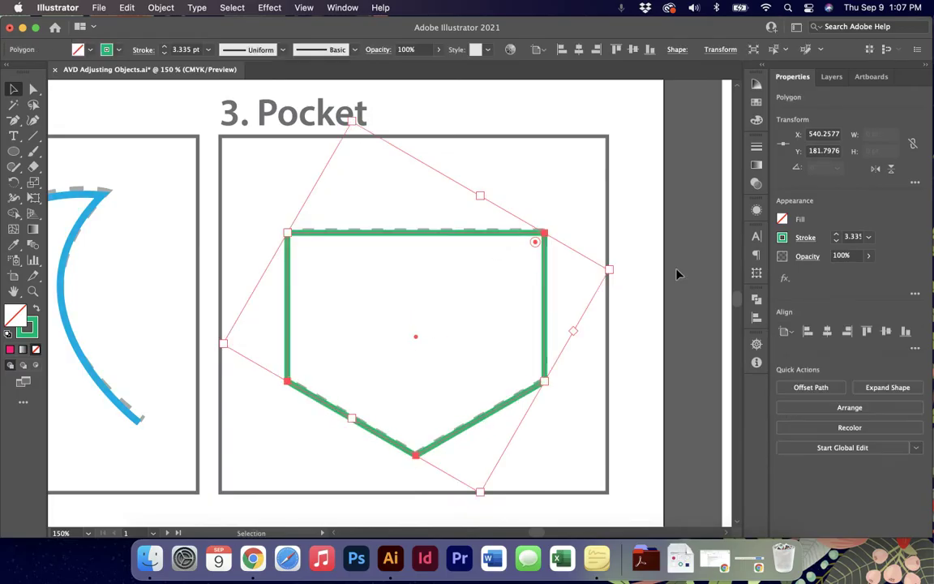
{"action": "left_click", "coordinate": [557, 167]}
Scroll to the 4. Ovtangle artboard and round all corners of the orange rectangle.
{"action": "scroll", "coordinate": [556, 168], "scroll_direction": "left", "scroll_amount": 5}
{"action": "scroll", "coordinate": [556, 167], "scroll_direction": "down", "scroll_amount": 2}
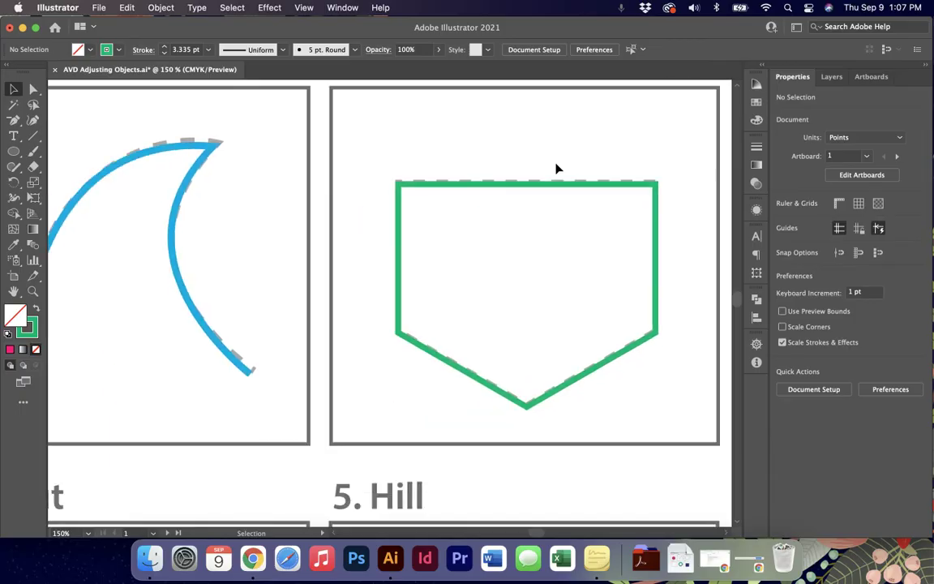
{"action": "scroll", "coordinate": [556, 167], "scroll_direction": "left", "scroll_amount": 10}
{"action": "scroll", "coordinate": [556, 167], "scroll_direction": "down", "scroll_amount": 8}
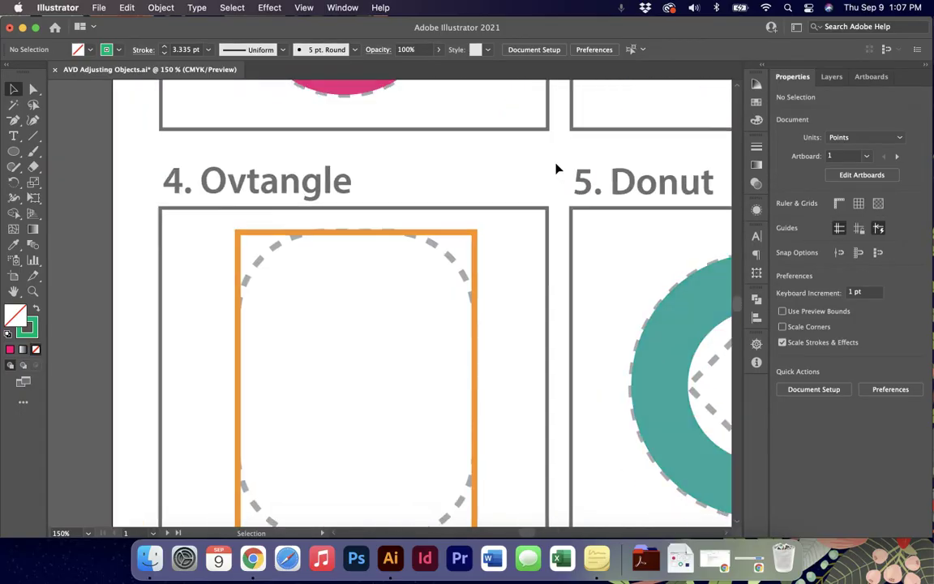
{"action": "scroll", "coordinate": [556, 167], "scroll_direction": "up", "scroll_amount": 3}
{"action": "scroll", "coordinate": [557, 167], "scroll_direction": "right", "scroll_amount": 3}
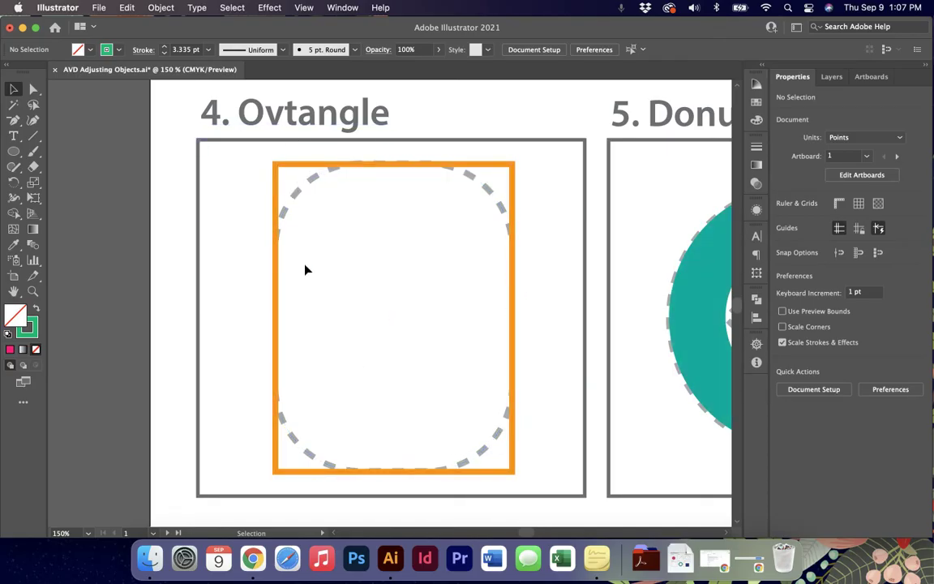
{"action": "left_click", "coordinate": [381, 173]}
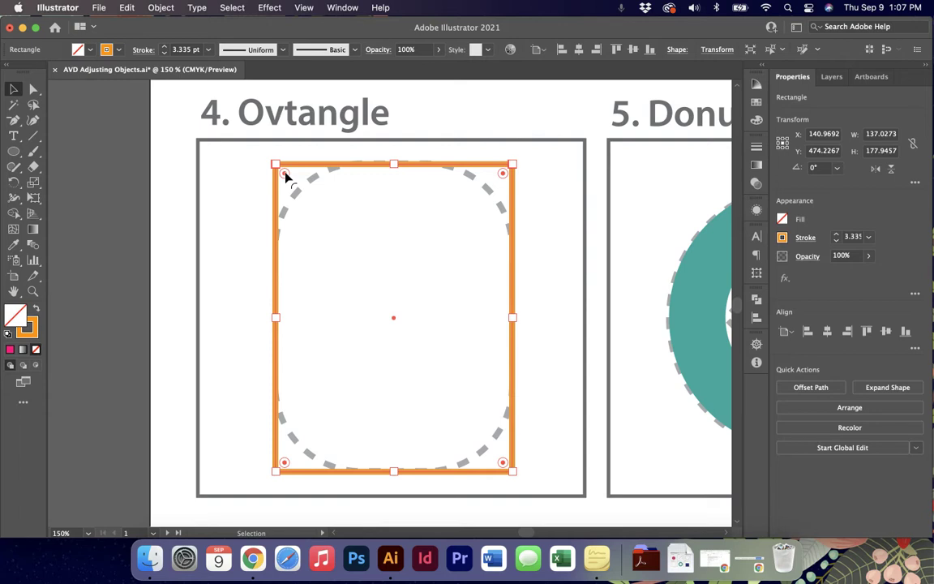
{"action": "left_click_drag", "start_coordinate": [285, 176], "coordinate": [360, 248]}
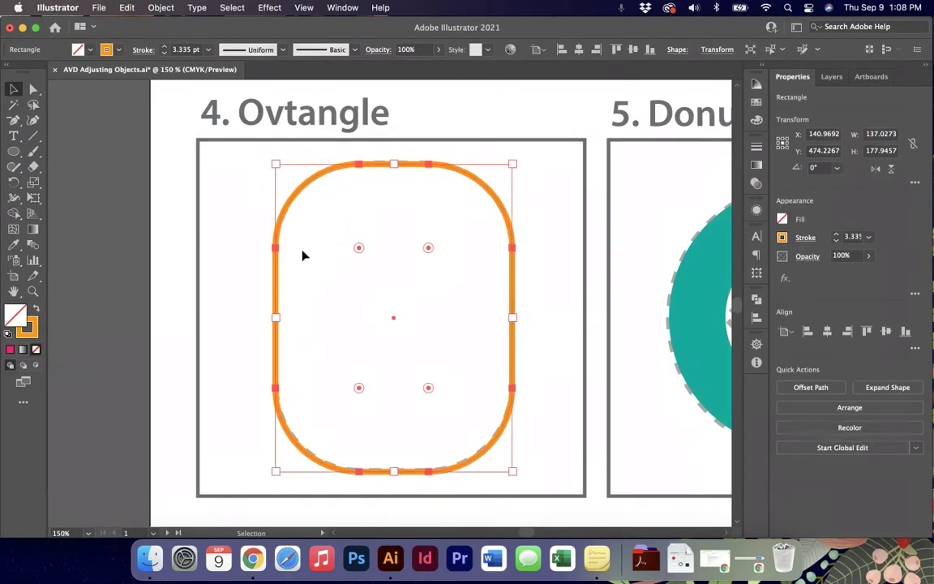
Try rounding only the top-left and bottom-right corners to about 49 pt, then undo.
{"action": "left_click", "coordinate": [33, 89]}
{"action": "left_click", "coordinate": [360, 164]}
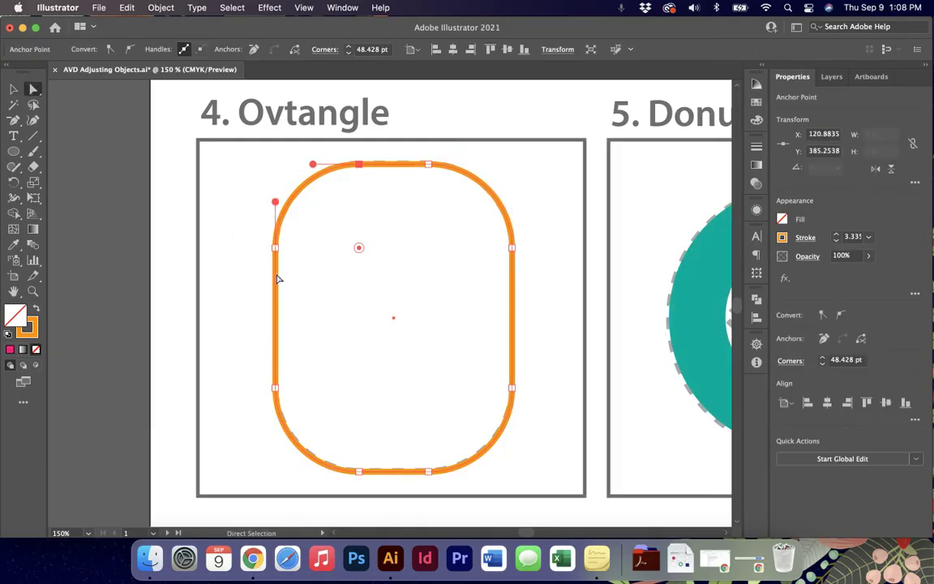
{"action": "key", "text": "super+z"}
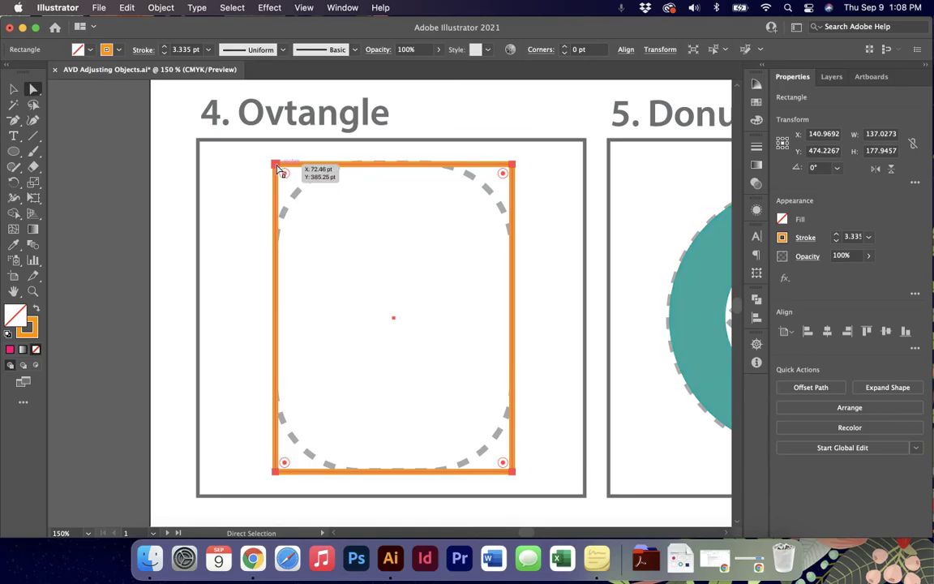
{"action": "left_click", "coordinate": [275, 165]}
{"action": "left_click_drag", "start_coordinate": [285, 175], "coordinate": [388, 236]}
{"action": "left_click", "coordinate": [509, 471]}
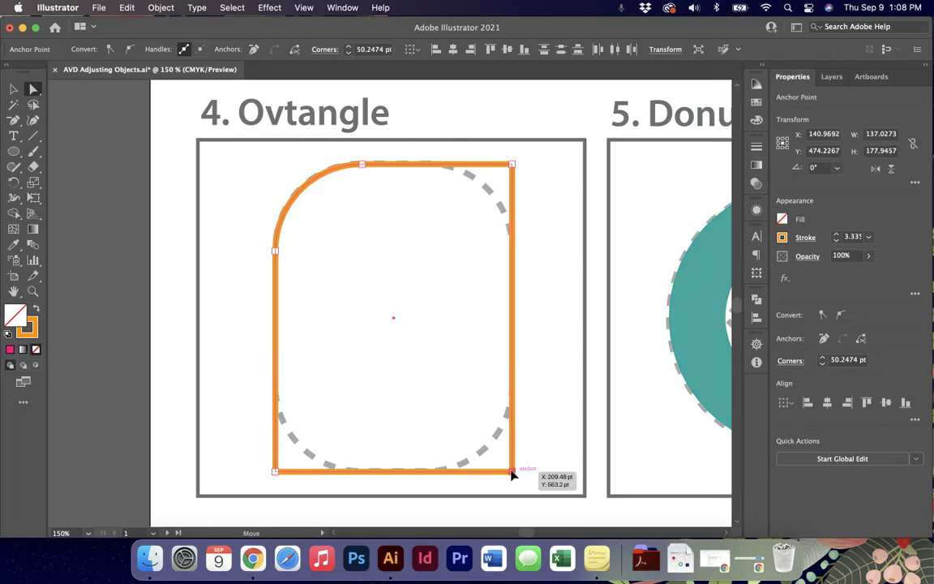
{"action": "left_click_drag", "start_coordinate": [502, 465], "coordinate": [406, 414]}
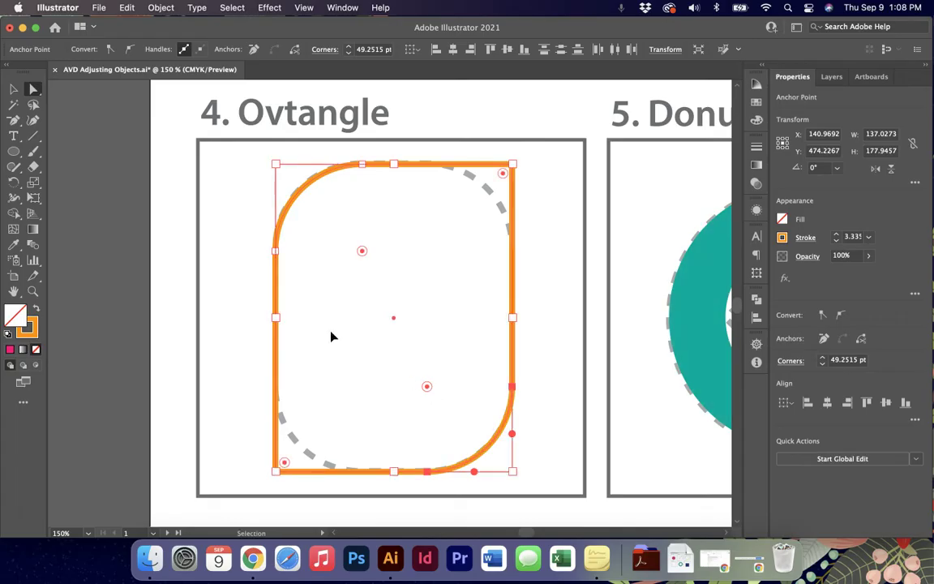
{"action": "key", "text": "super+z"}
{"action": "key", "text": "super+z"}
{"action": "key", "text": "super+z"}
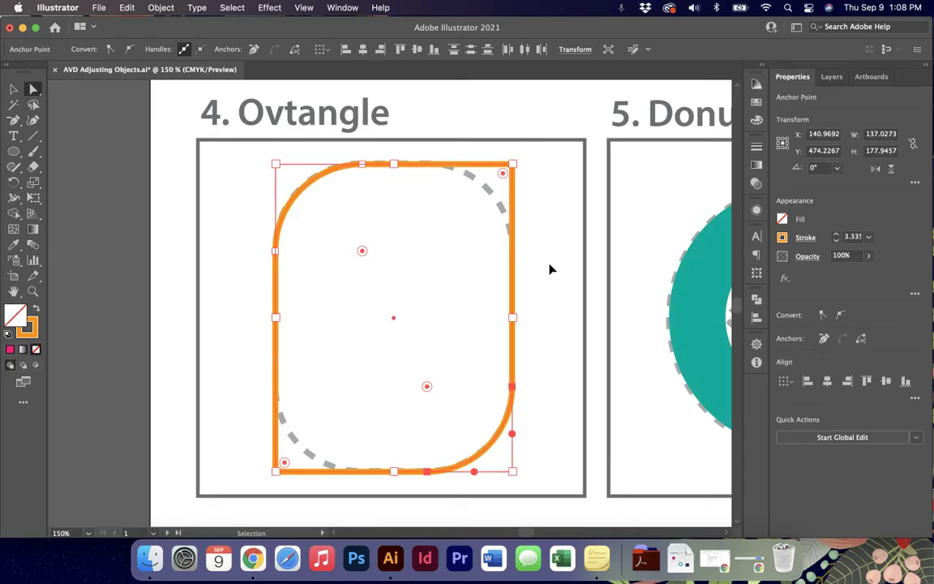
Select the teal donut shape on the 5. Donut artboard.
{"action": "scroll", "coordinate": [500, 257], "scroll_direction": "right", "scroll_amount": 10}
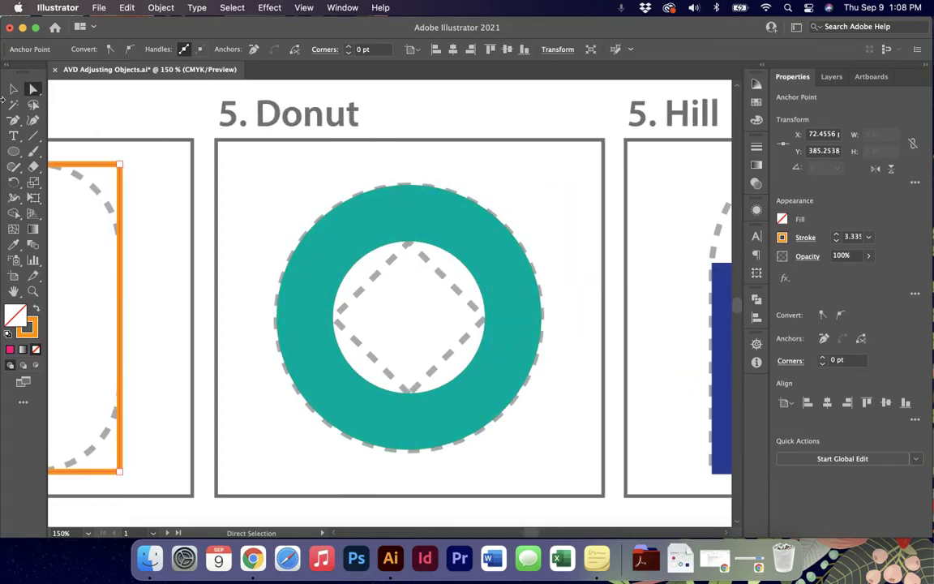
{"action": "left_click", "coordinate": [12, 91]}
{"action": "left_click", "coordinate": [408, 216]}
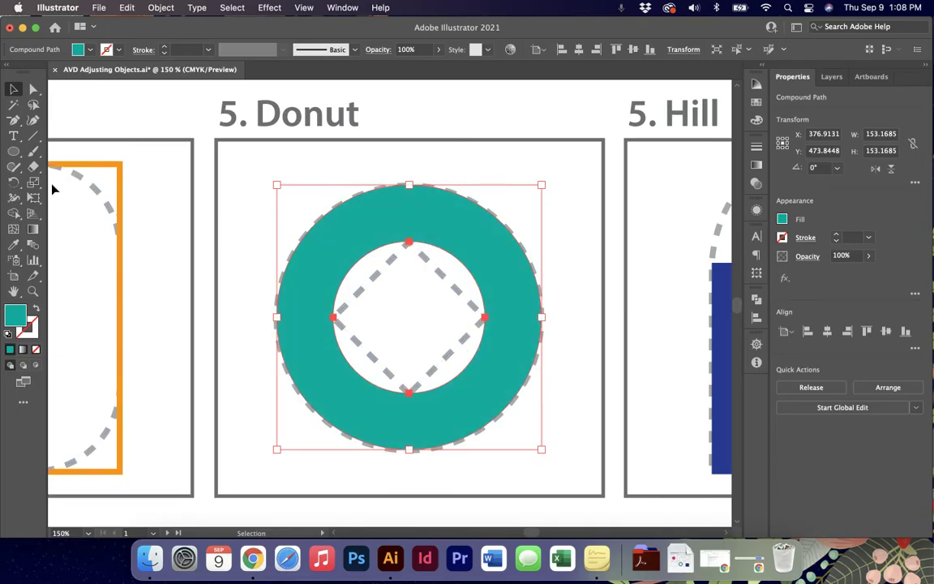
{"action": "key", "text": "a"}
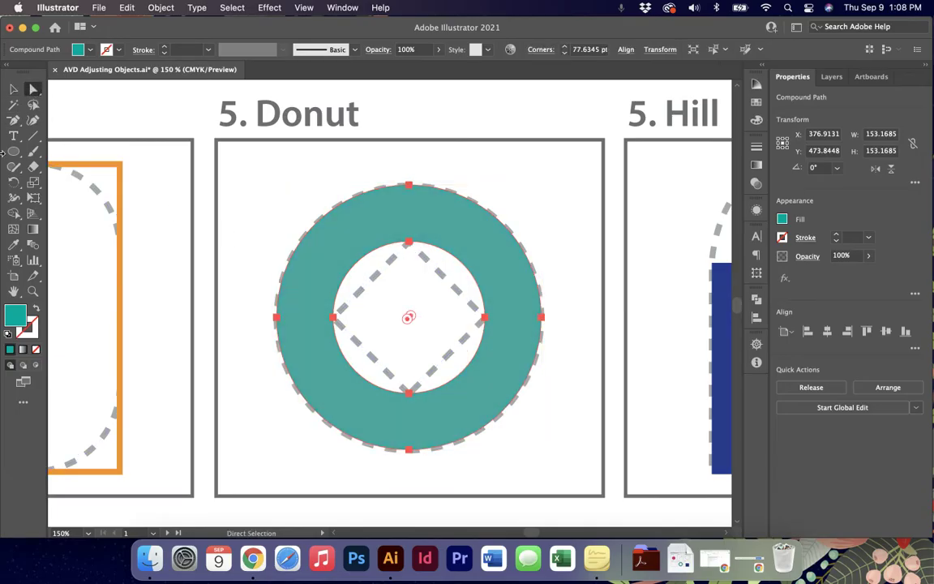
{"action": "left_click_drag", "start_coordinate": [14, 120], "coordinate": [65, 161]}
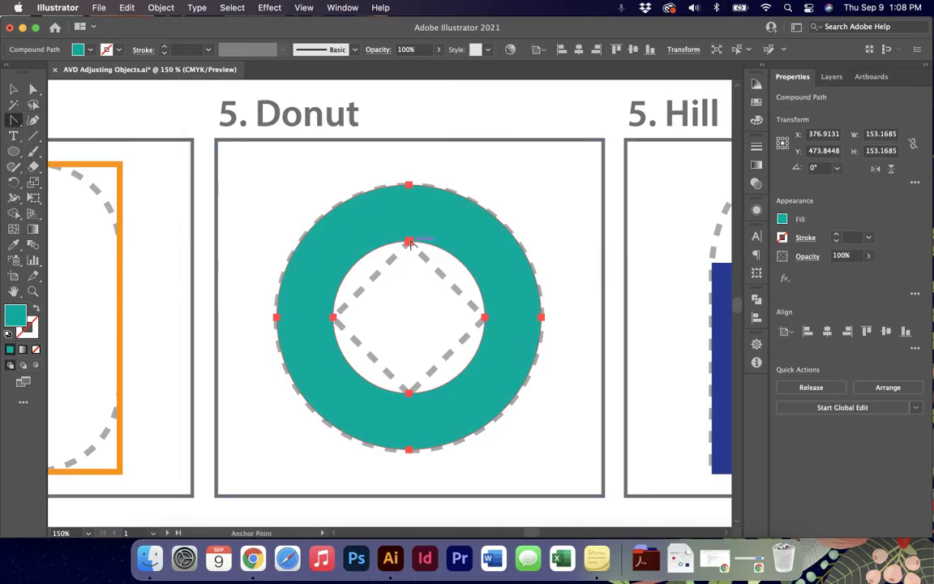
{"action": "key", "text": "a"}
Convert the hole's top, bottom and side anchors into sharp corners, then deselect.
{"action": "left_click", "coordinate": [409, 241]}
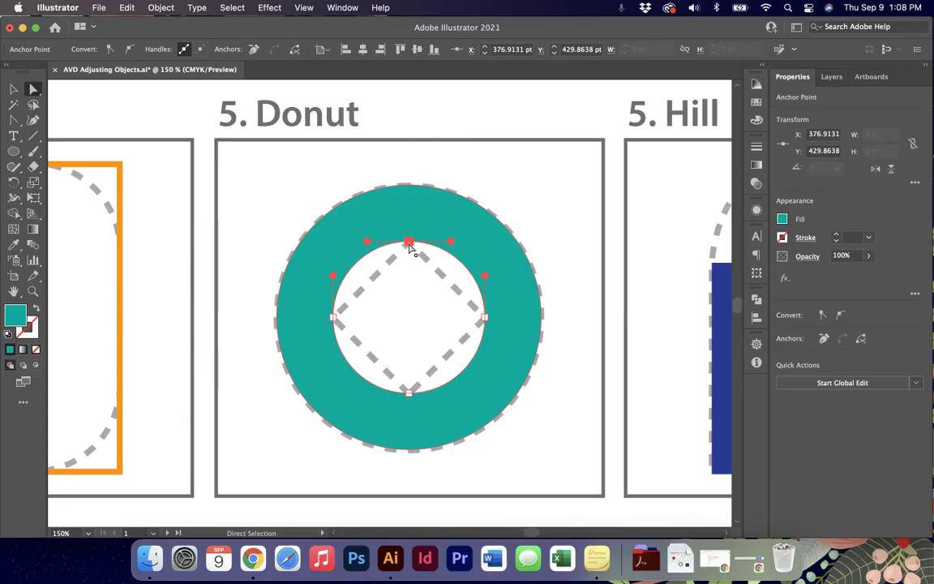
{"action": "key", "text": "shift+c"}
{"action": "left_click", "coordinate": [409, 241]}
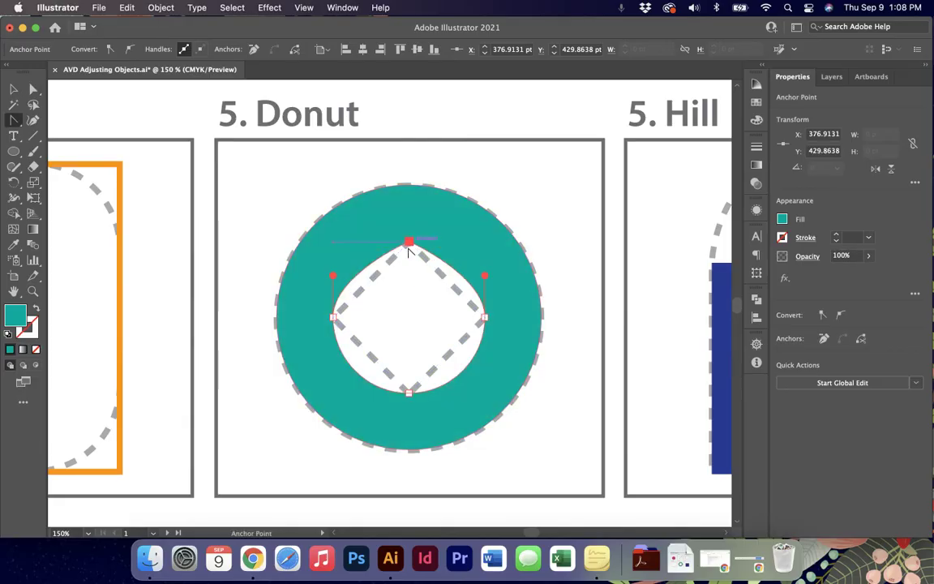
{"action": "left_click", "coordinate": [409, 393]}
{"action": "left_click", "coordinate": [485, 318]}
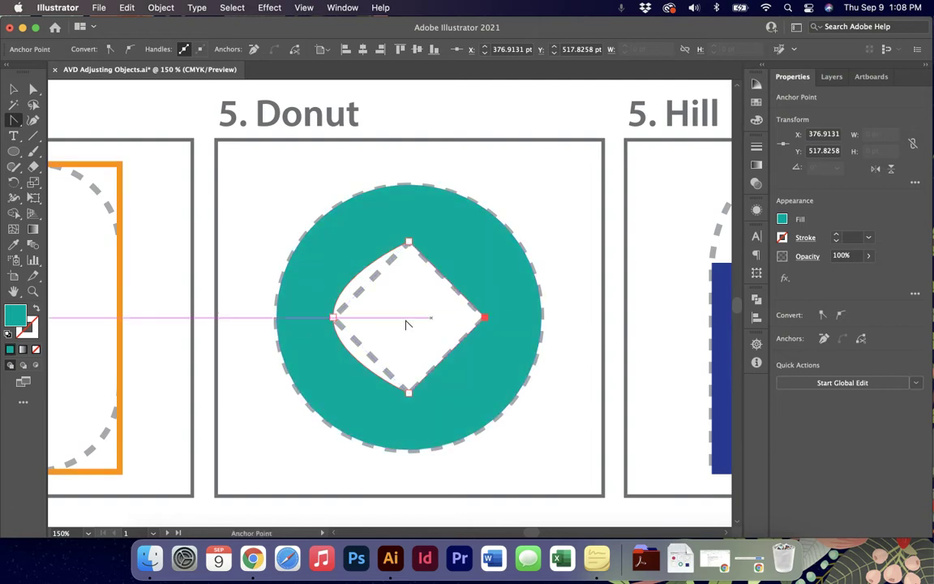
{"action": "left_click", "coordinate": [333, 317]}
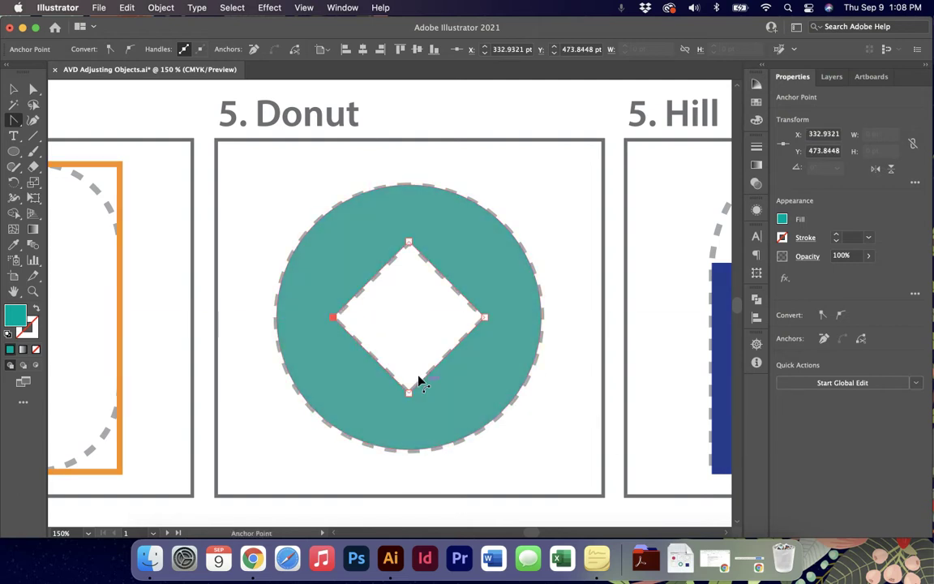
{"action": "key", "text": "v"}
{"action": "left_click", "coordinate": [638, 454]}
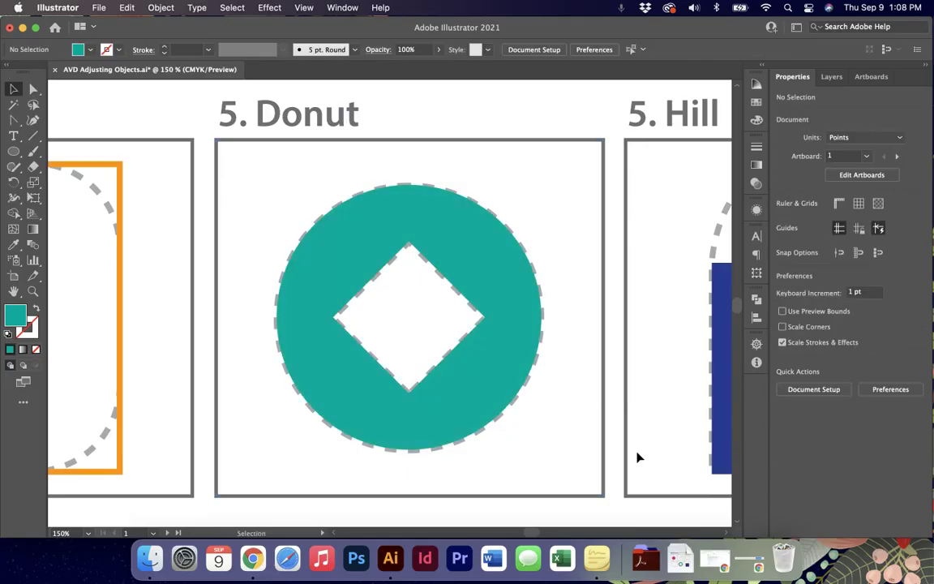
Add an anchor at the blue rectangle's top middle and drag it up to the arch peak.
{"action": "scroll", "coordinate": [637, 455], "scroll_direction": "right", "scroll_amount": 5}
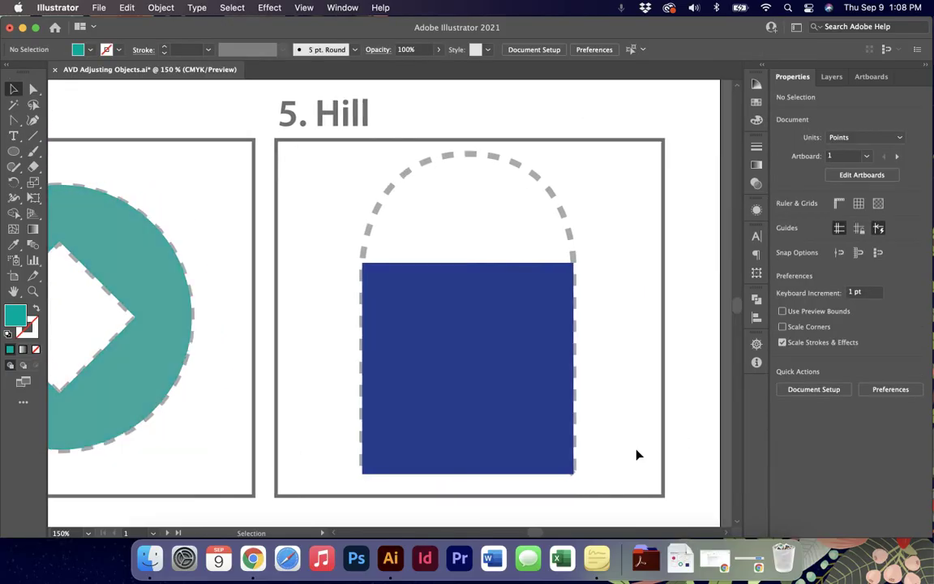
{"action": "left_click", "coordinate": [487, 349]}
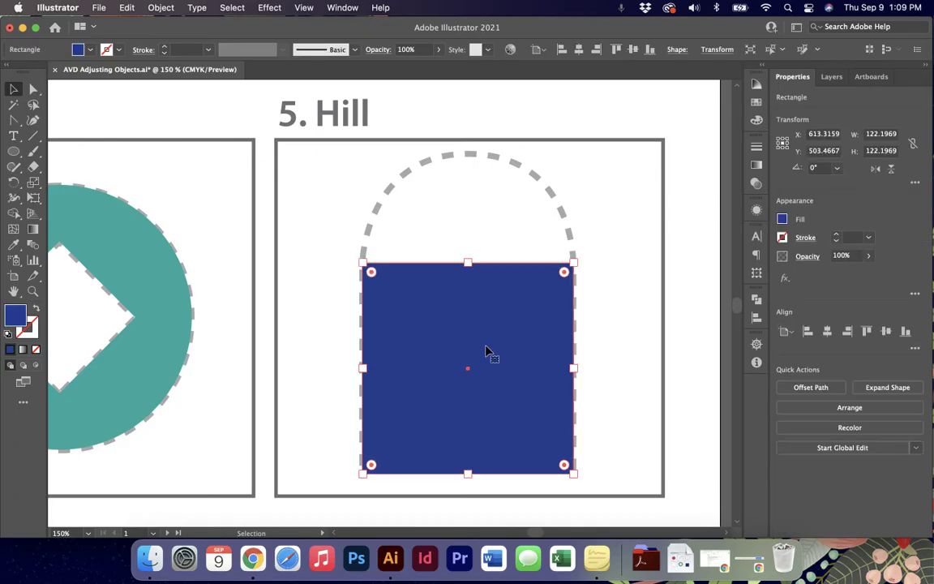
{"action": "key", "text": "p"}
{"action": "scroll", "coordinate": [486, 350], "scroll_direction": "right", "scroll_amount": 2}
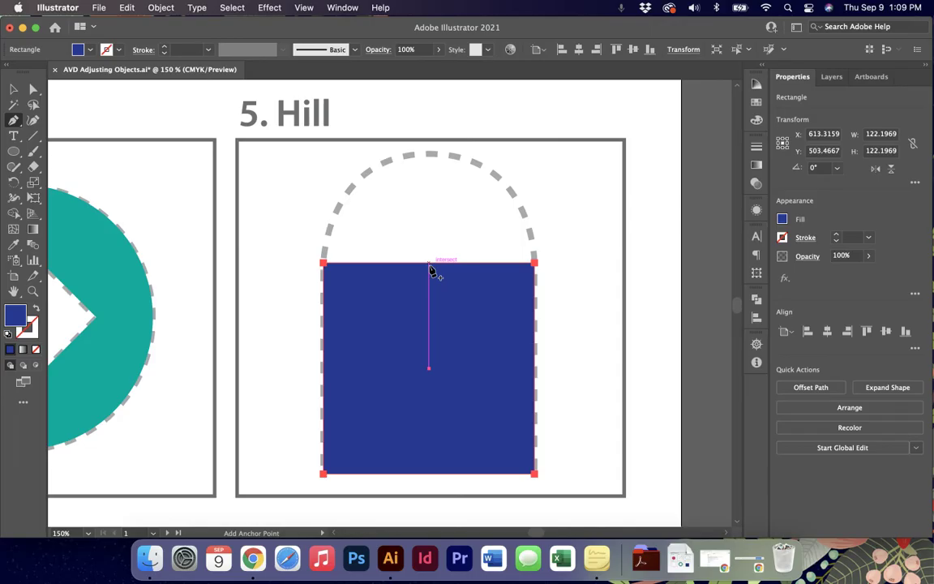
{"action": "left_click", "coordinate": [429, 262]}
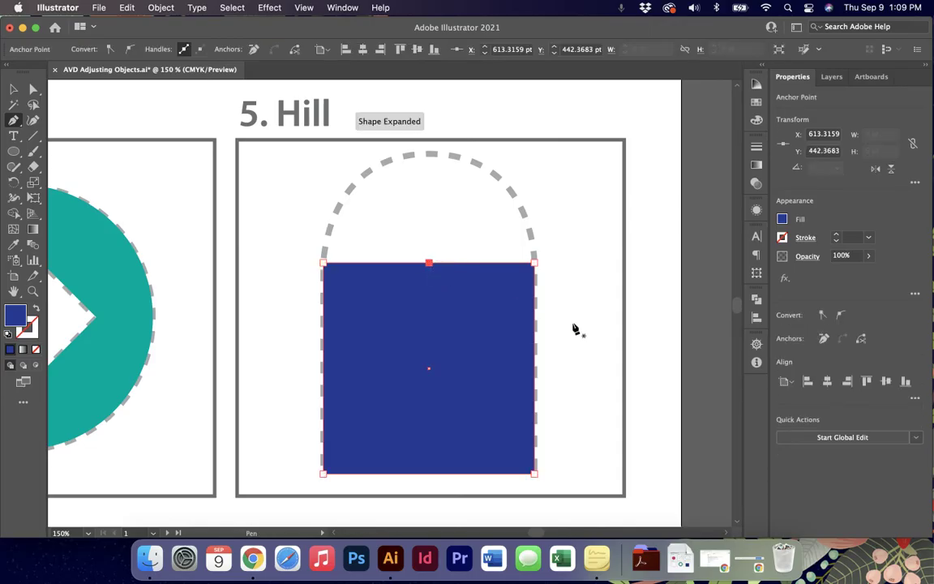
{"action": "left_click", "coordinate": [34, 89]}
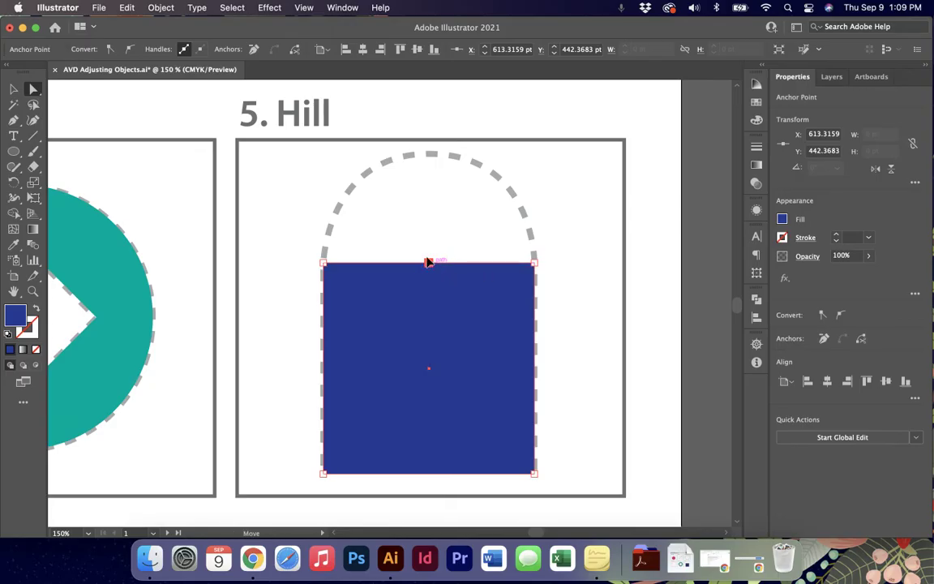
{"action": "left_click_drag", "start_coordinate": [429, 263], "coordinate": [431, 155]}
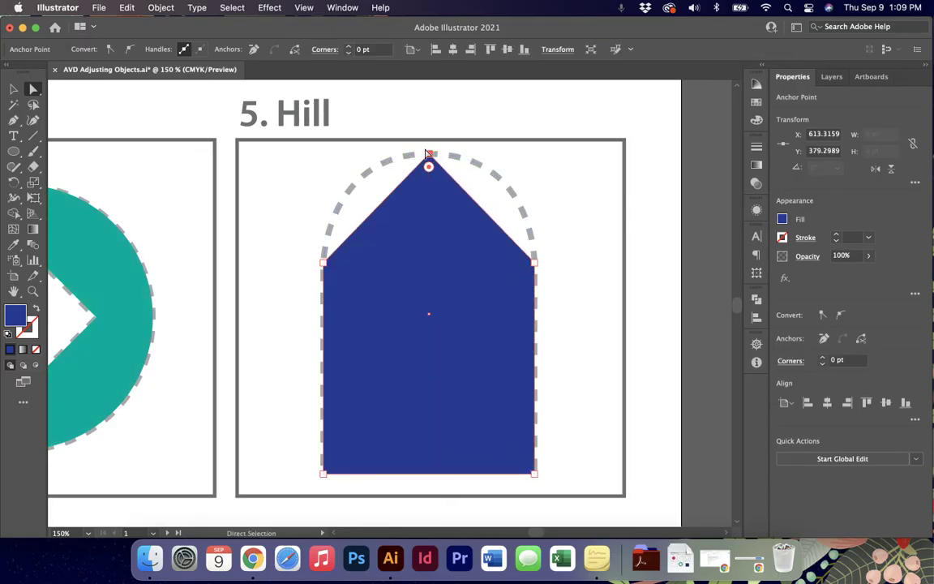
Pull smooth handles from the peak to curve it into an arch, then deselect and zoom out.
{"action": "left_click", "coordinate": [14, 121]}
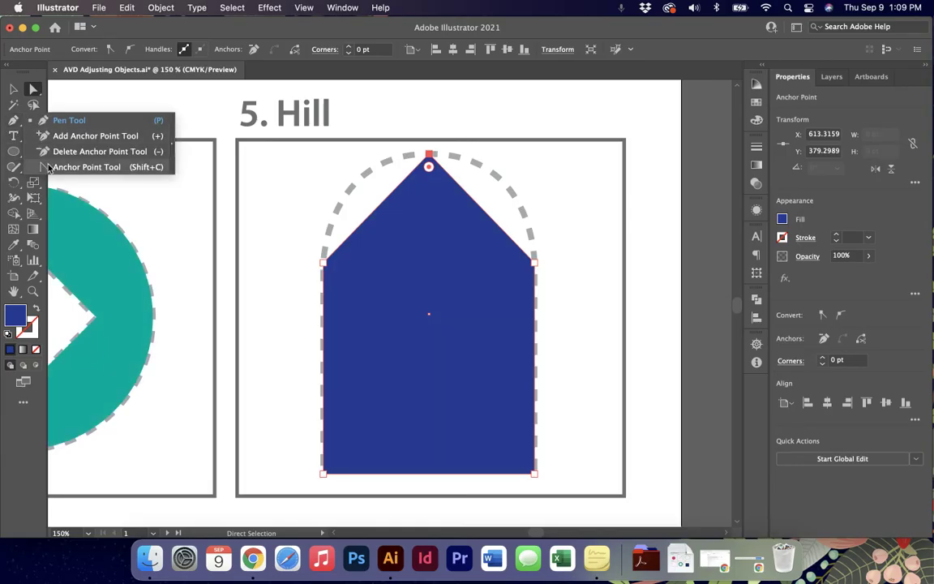
{"action": "left_click", "coordinate": [73, 170]}
{"action": "left_click_drag", "start_coordinate": [429, 153], "coordinate": [530, 161]}
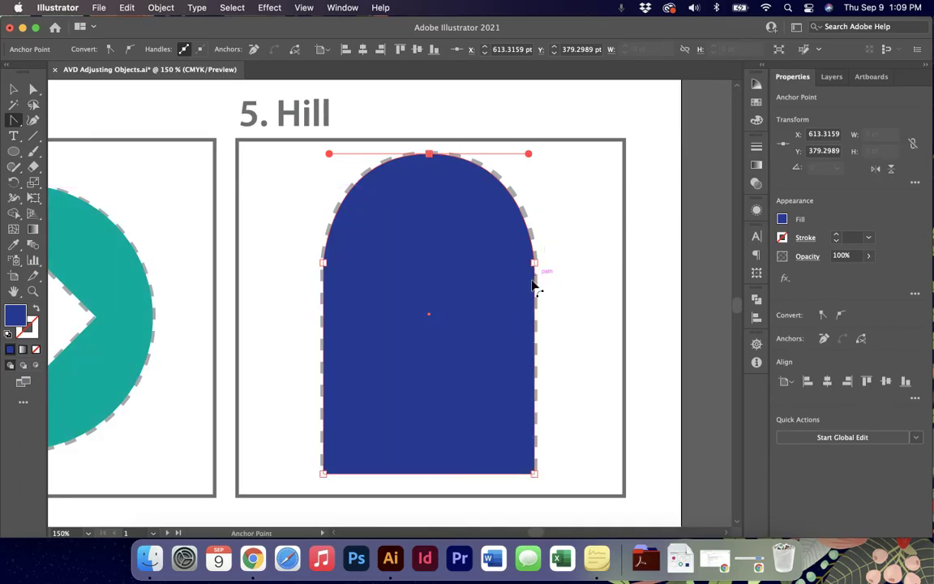
{"action": "left_click", "coordinate": [13, 88]}
{"action": "left_click", "coordinate": [206, 204]}
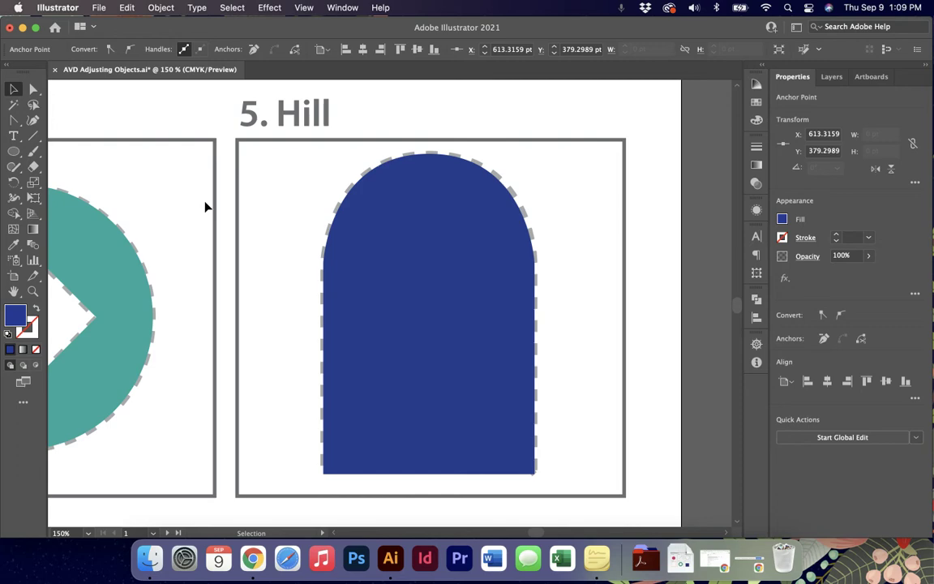
{"action": "key", "text": "super+minus"}
{"action": "key", "text": "super+minus"}
Fit the page in view with Cmd+0 and scroll right to the MY IMAGE / YOUR IMAGE artboard.
{"action": "key", "text": "super+0"}
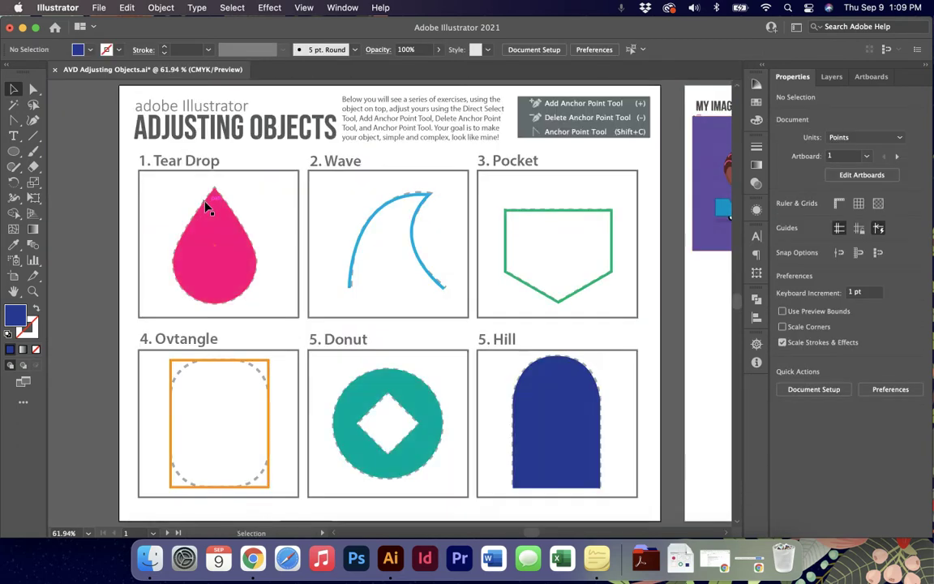
{"action": "scroll", "coordinate": [390, 260], "scroll_direction": "right", "scroll_amount": 10}
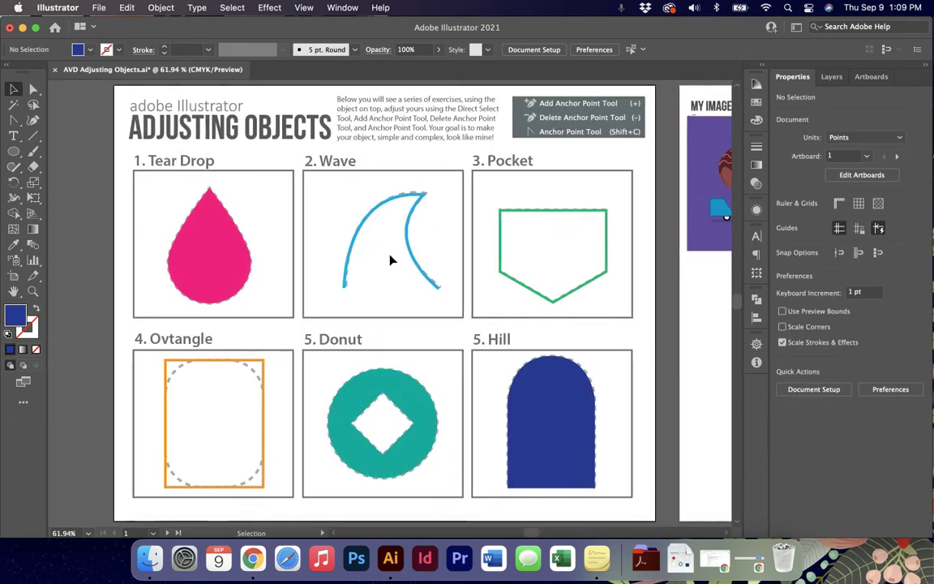
{"action": "scroll", "coordinate": [390, 260], "scroll_direction": "right", "scroll_amount": 14}
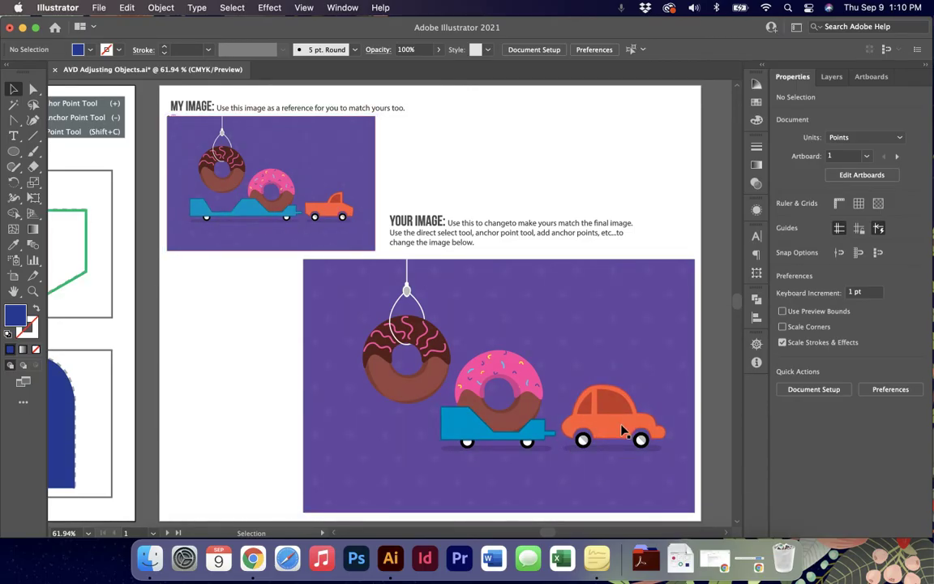
Select the blue trailer path in YOUR IMAGE and zoom to 100% on the artwork.
{"action": "key", "text": "a"}
{"action": "left_click", "coordinate": [456, 421]}
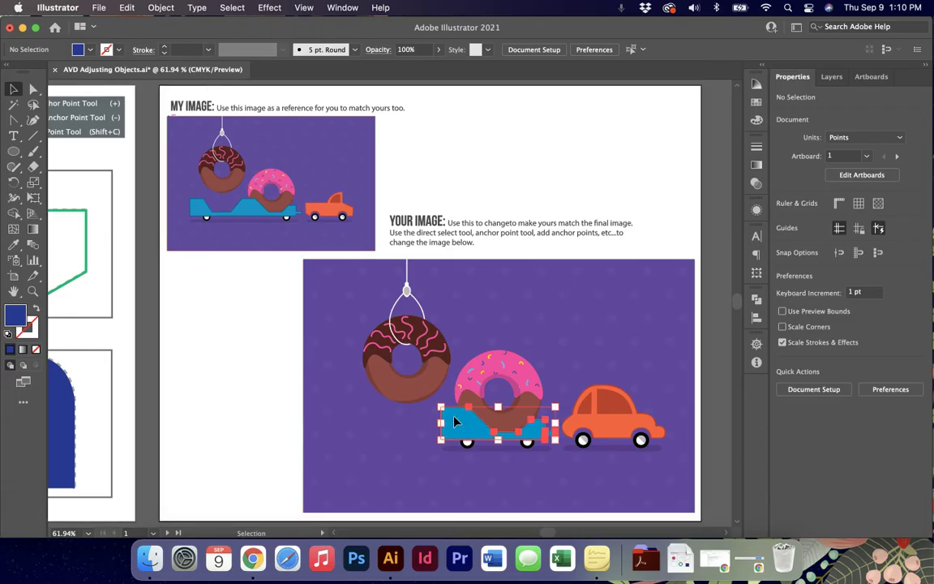
{"action": "scroll", "coordinate": [457, 421], "scroll_direction": "right", "scroll_amount": 3}
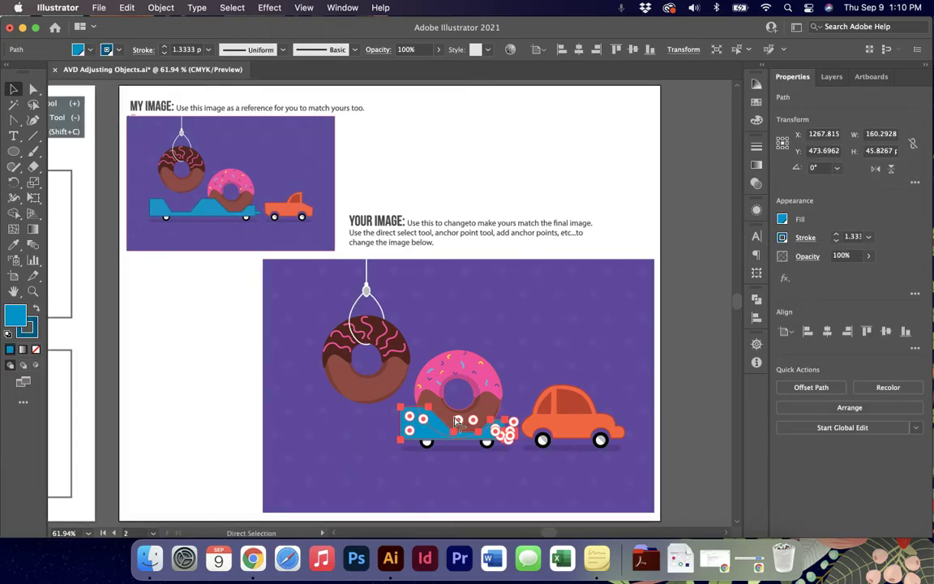
{"action": "key", "text": "super+minus"}
{"action": "key", "text": "super+minus"}
{"action": "key", "text": "super+equal"}
{"action": "key", "text": "super+equal"}
{"action": "key", "text": "super+equal"}
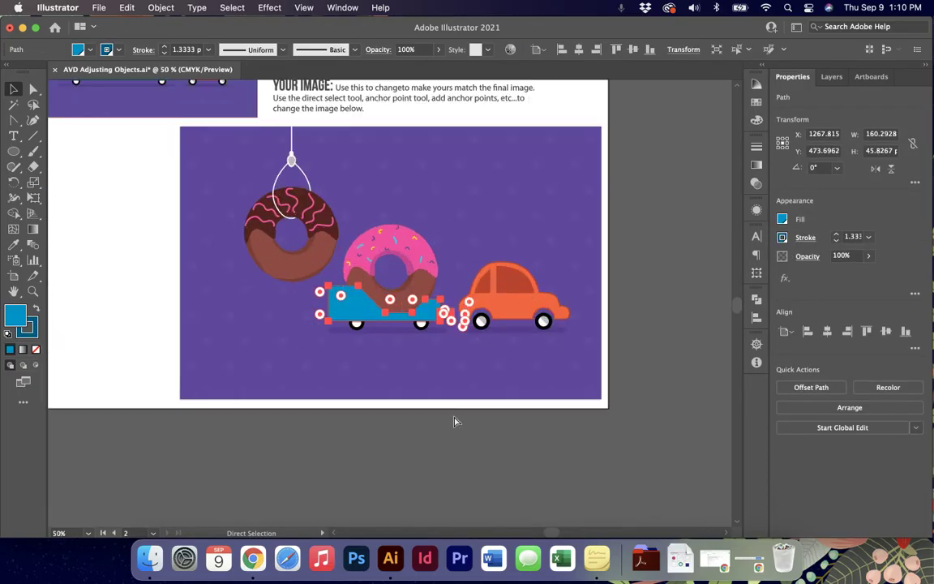
{"action": "key", "text": "v"}
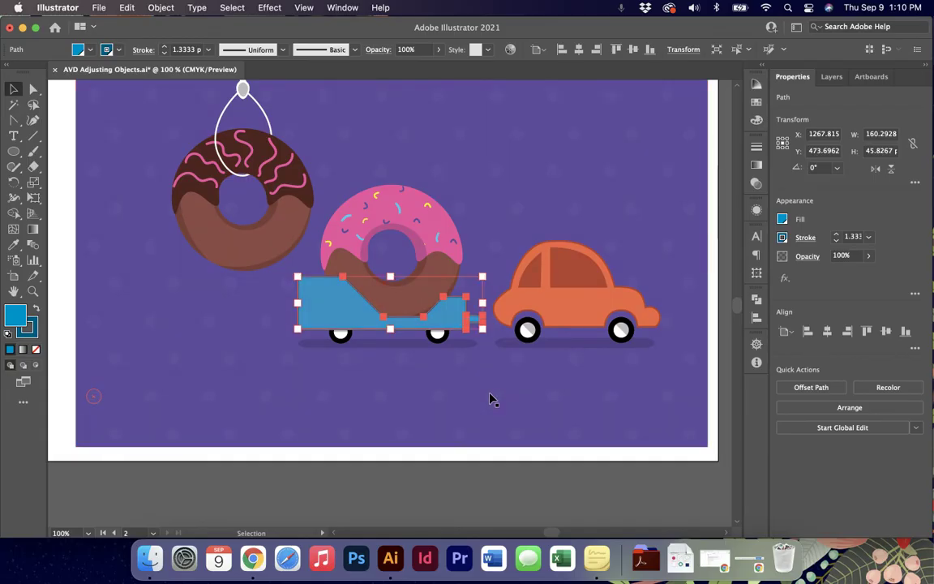
{"action": "scroll", "coordinate": [492, 398], "scroll_direction": "up", "scroll_amount": 3}
{"action": "scroll", "coordinate": [492, 398], "scroll_direction": "left", "scroll_amount": 1}
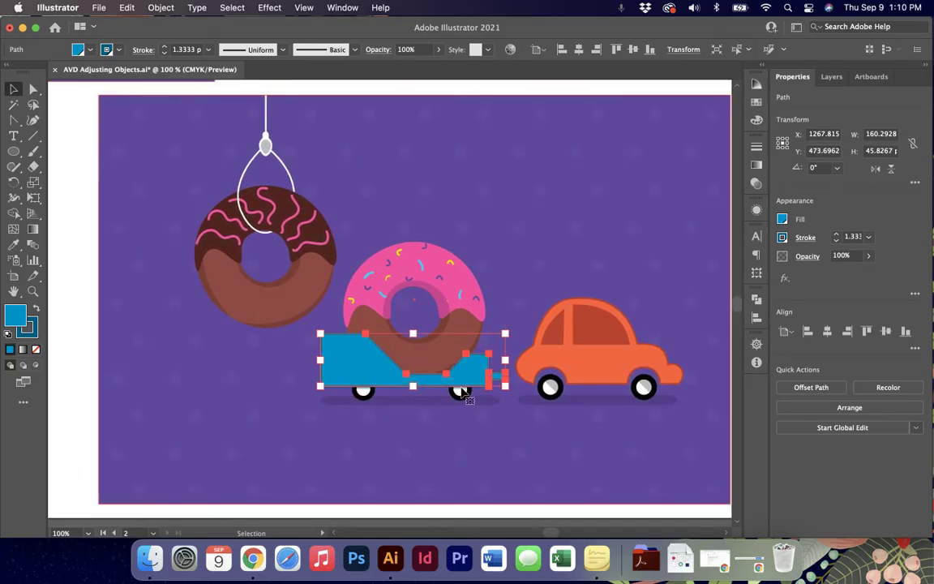
Drag the trailer's top-left and bottom-left anchors far left to lengthen it.
{"action": "key", "text": "a"}
{"action": "left_click_drag", "start_coordinate": [286, 297], "coordinate": [187, 344]}
{"action": "left_click_drag", "start_coordinate": [321, 387], "coordinate": [185, 388]}
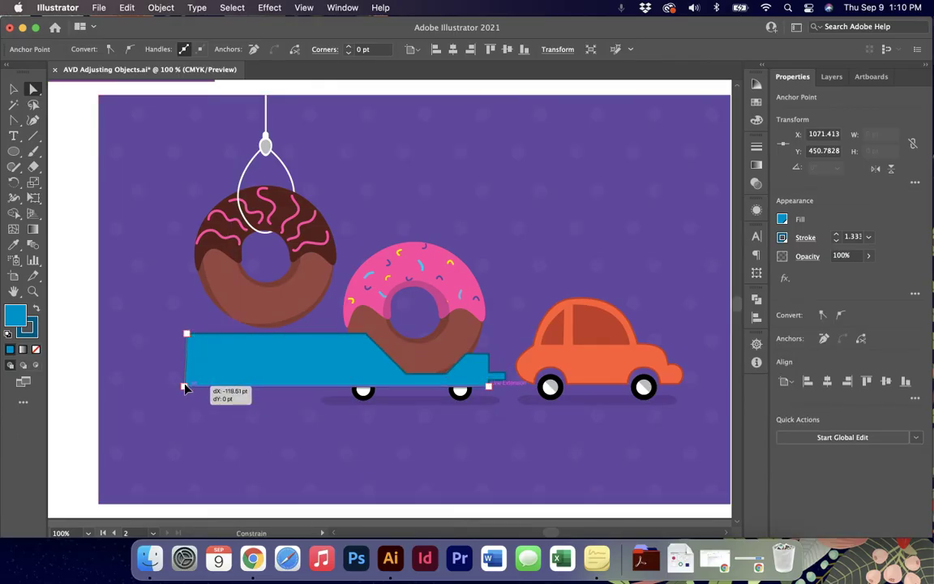
{"action": "left_click_drag", "start_coordinate": [185, 389], "coordinate": [189, 390]}
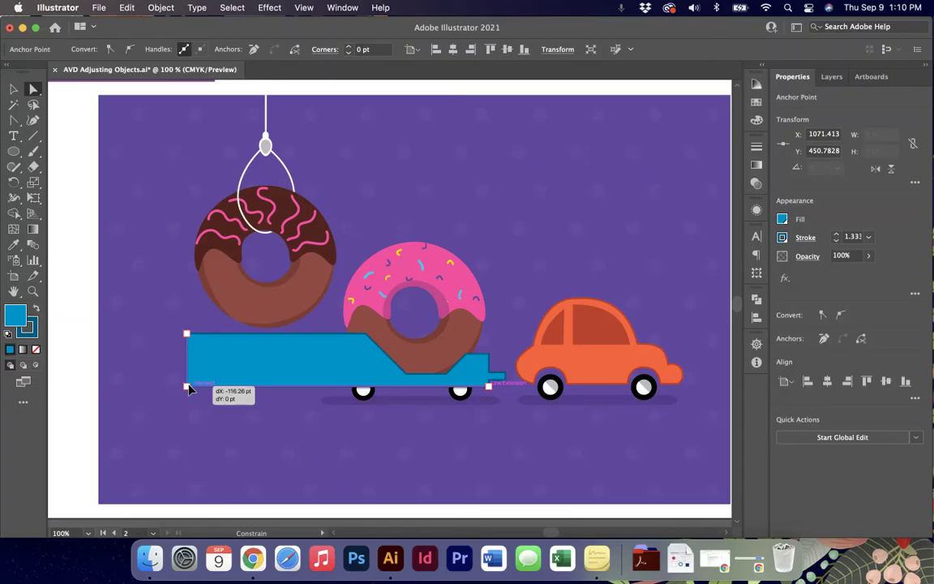
{"action": "left_click_drag", "start_coordinate": [189, 390], "coordinate": [189, 388]}
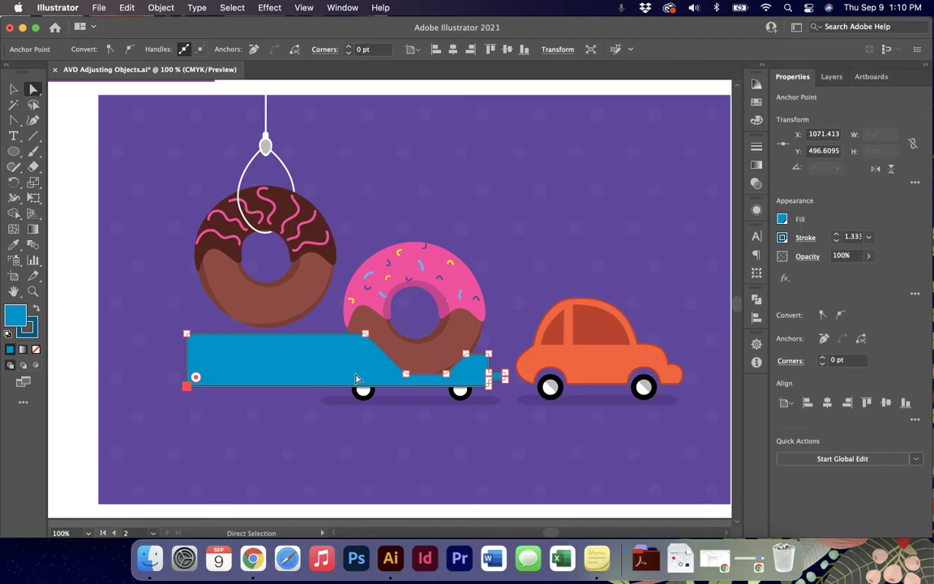
{"action": "scroll", "coordinate": [361, 320], "scroll_direction": "up", "scroll_amount": 5}
{"action": "scroll", "coordinate": [361, 320], "scroll_direction": "left", "scroll_amount": 4}
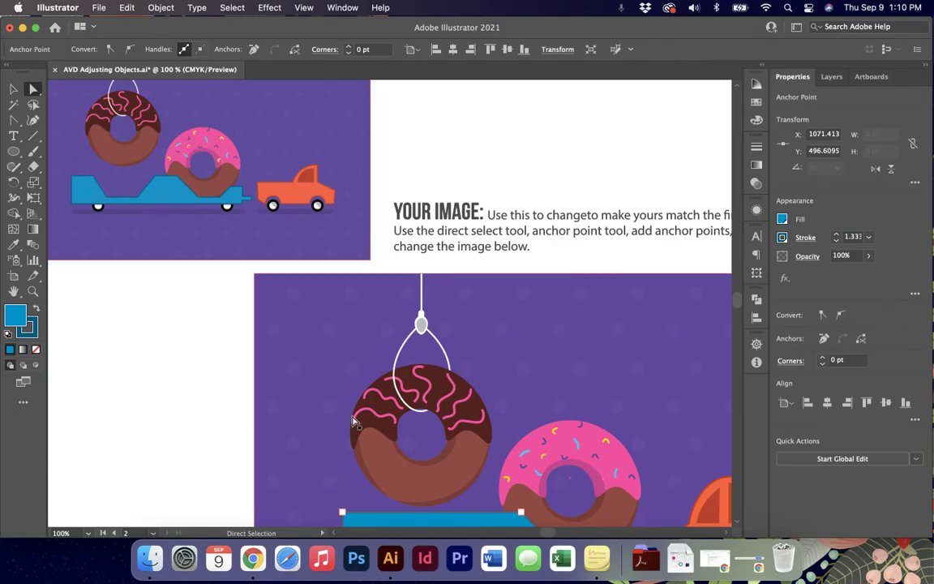
{"action": "scroll", "coordinate": [372, 417], "scroll_direction": "down", "scroll_amount": 4}
{"action": "scroll", "coordinate": [372, 418], "scroll_direction": "right", "scroll_amount": 2}
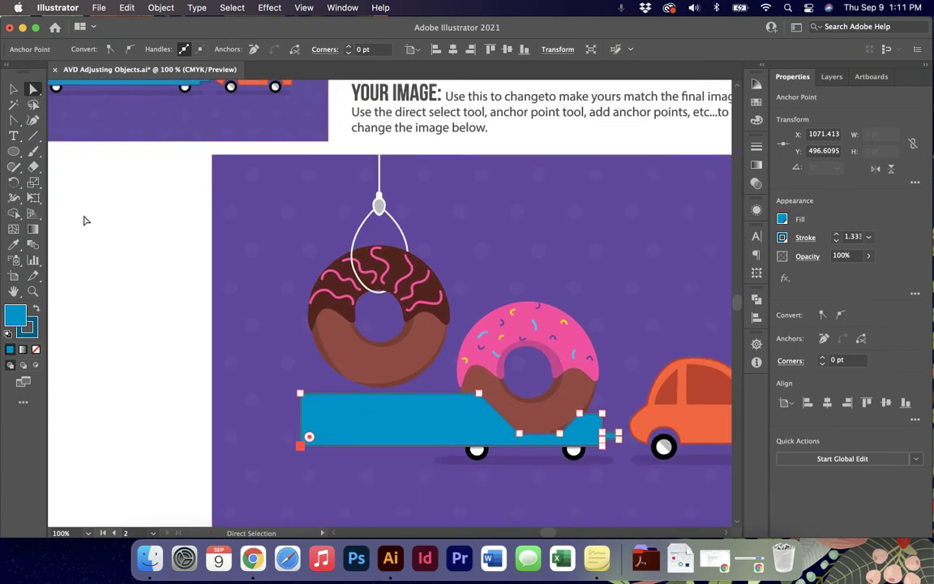
Add three anchor points along the trailer's top edge.
{"action": "left_click", "coordinate": [13, 122]}
{"action": "left_click", "coordinate": [95, 135]}
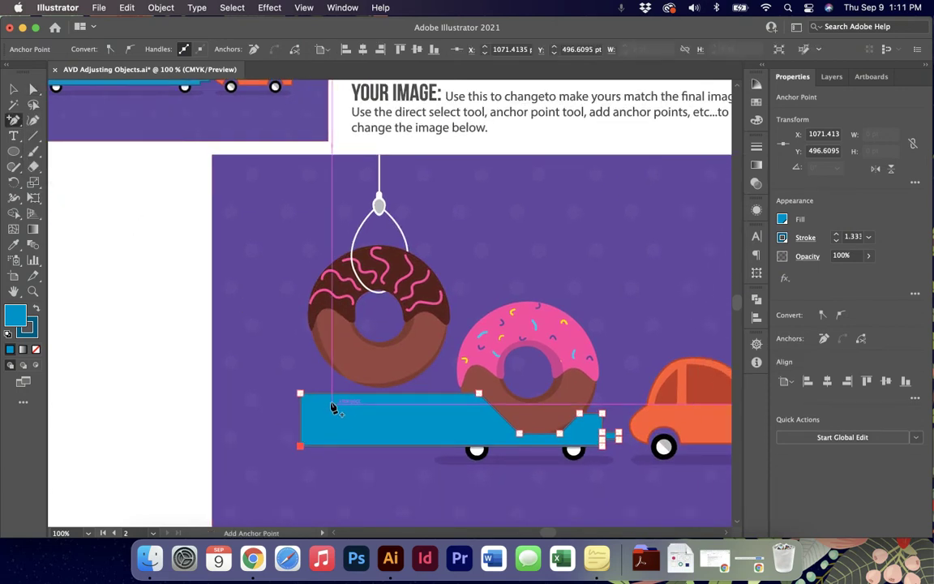
{"action": "left_click", "coordinate": [322, 394]}
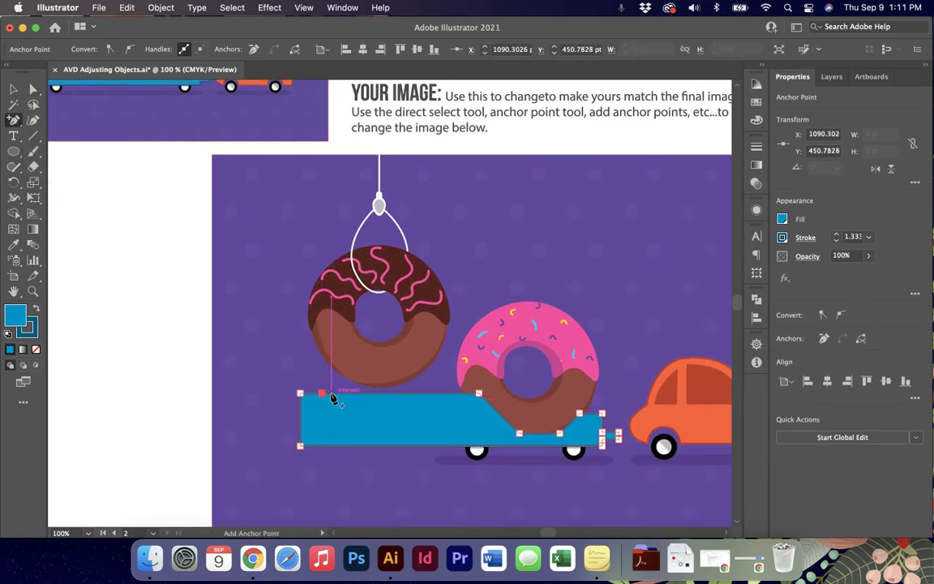
{"action": "left_click", "coordinate": [435, 393]}
{"action": "left_click", "coordinate": [425, 393]}
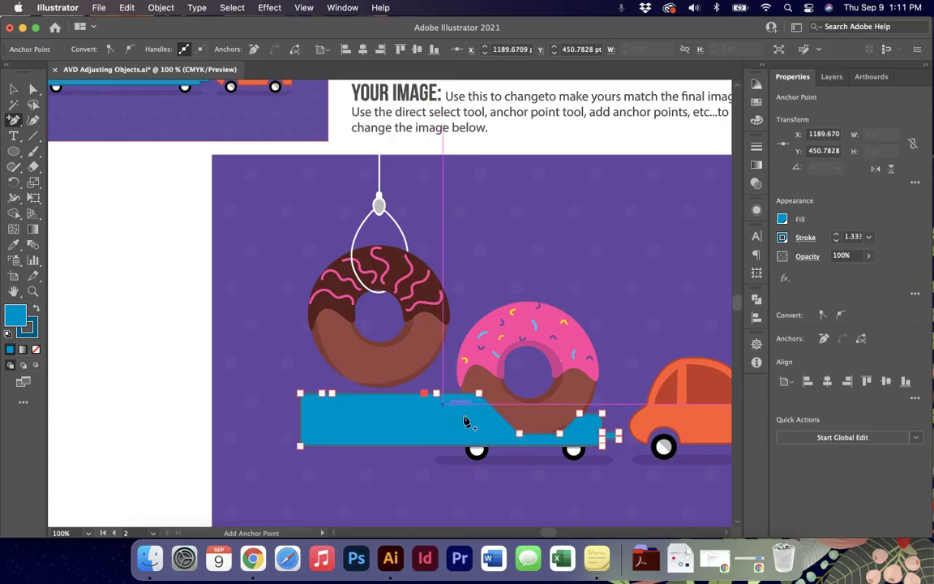
Drag the new top-edge points down into a deep notch and fine-tune the corner points.
{"action": "left_click", "coordinate": [30, 89]}
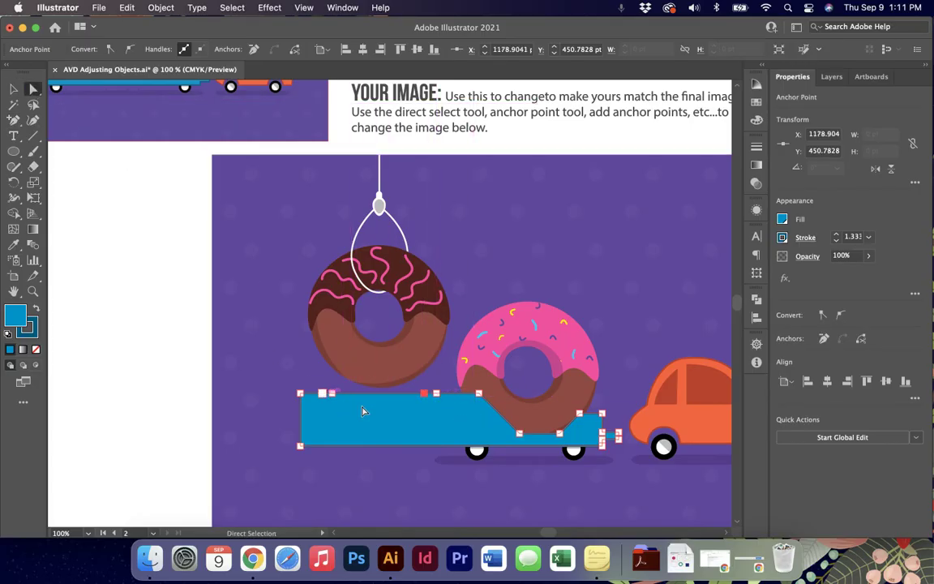
{"action": "left_click_drag", "start_coordinate": [332, 393], "coordinate": [347, 435]}
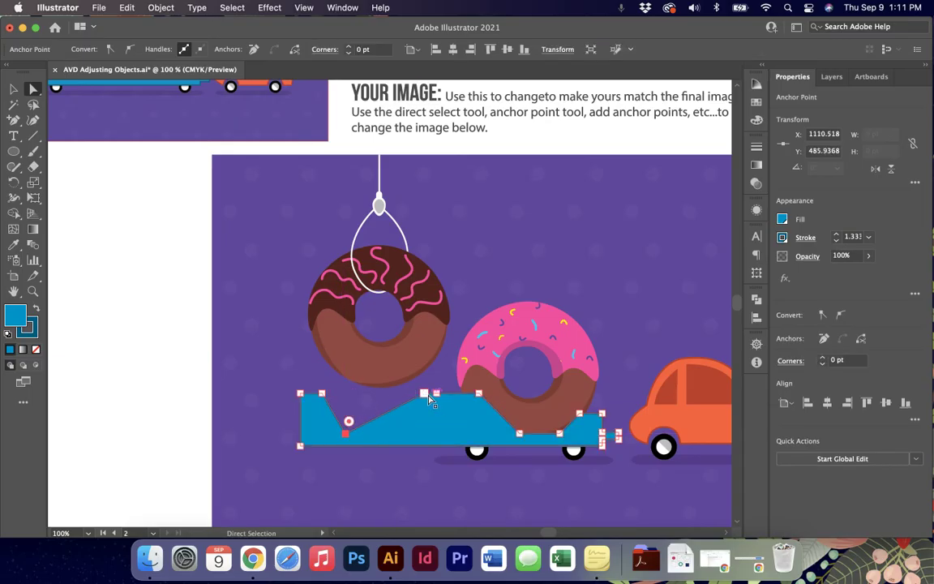
{"action": "left_click_drag", "start_coordinate": [430, 399], "coordinate": [410, 435]}
{"action": "left_click_drag", "start_coordinate": [325, 397], "coordinate": [332, 398]}
{"action": "left_click_drag", "start_coordinate": [345, 433], "coordinate": [351, 435]}
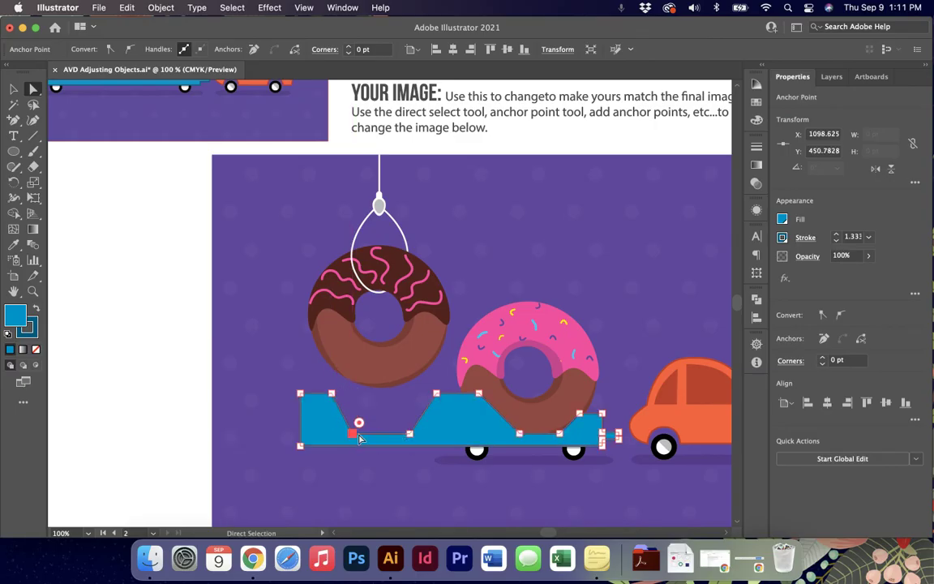
{"action": "scroll", "coordinate": [140, 138], "scroll_direction": "up", "scroll_amount": 3}
{"action": "scroll", "coordinate": [140, 138], "scroll_direction": "left", "scroll_amount": 3}
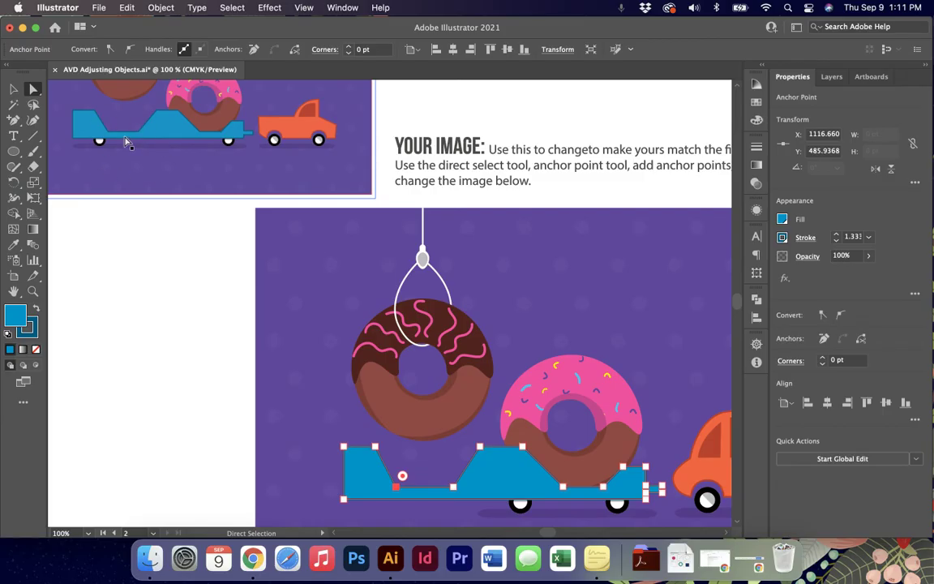
{"action": "left_click", "coordinate": [14, 87]}
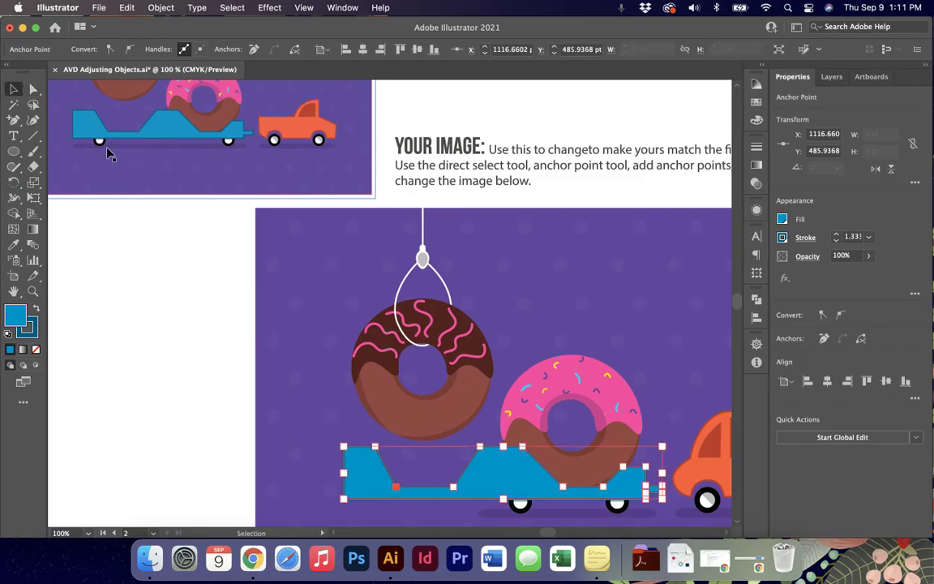
{"action": "scroll", "coordinate": [267, 243], "scroll_direction": "down", "scroll_amount": 3}
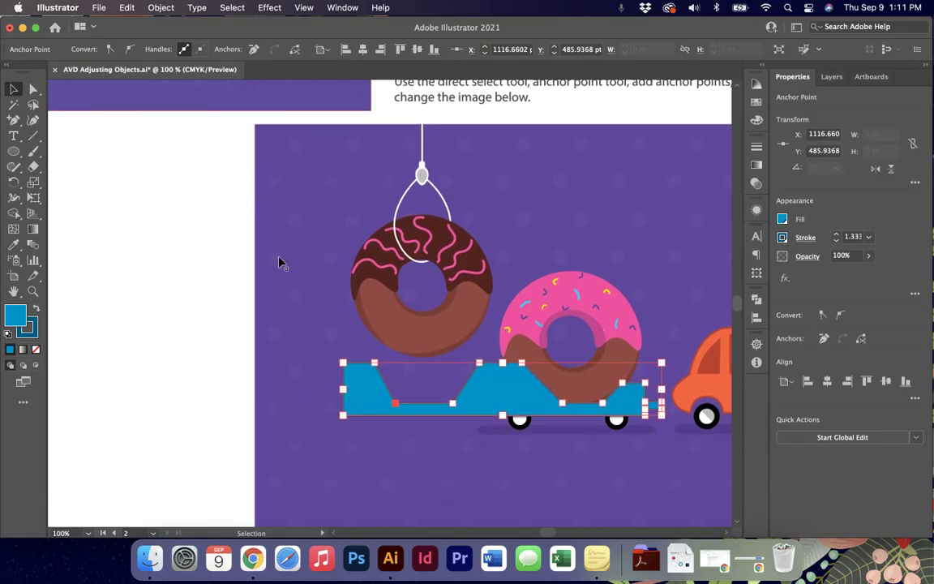
{"action": "left_click", "coordinate": [518, 425]}
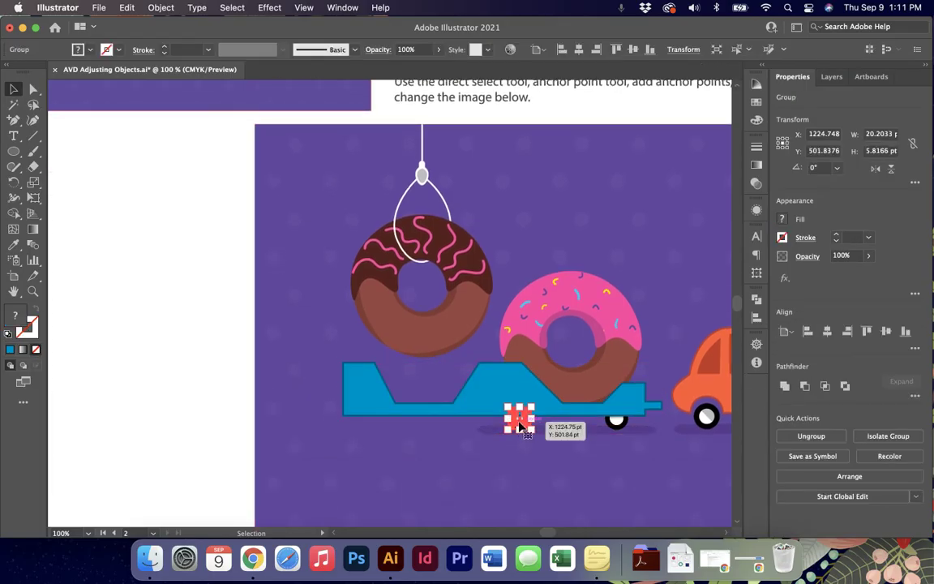
Slide one trailer wheel about 118 pt left so it sits under the trailer's left end.
{"action": "left_click", "coordinate": [471, 425]}
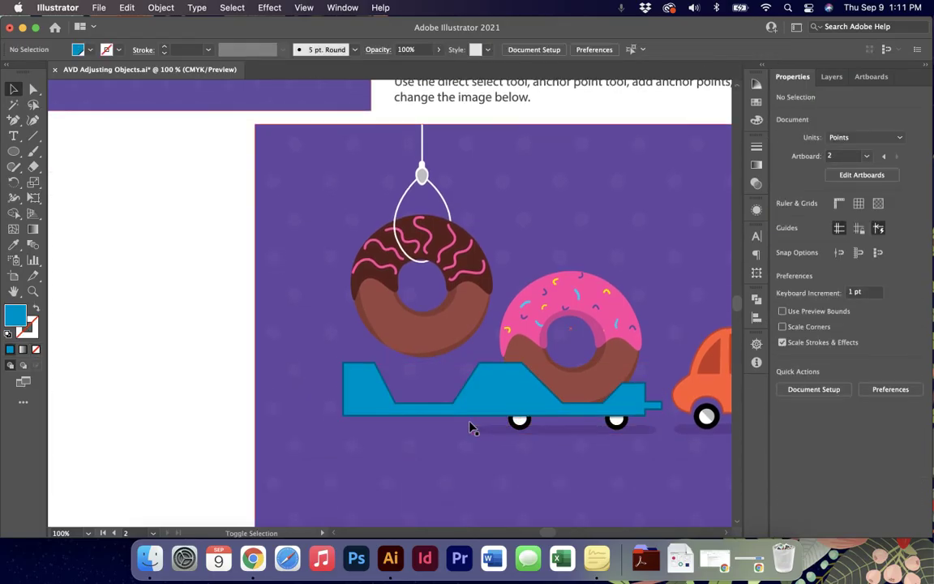
{"action": "left_click", "coordinate": [516, 423]}
{"action": "left_click", "coordinate": [519, 425]}
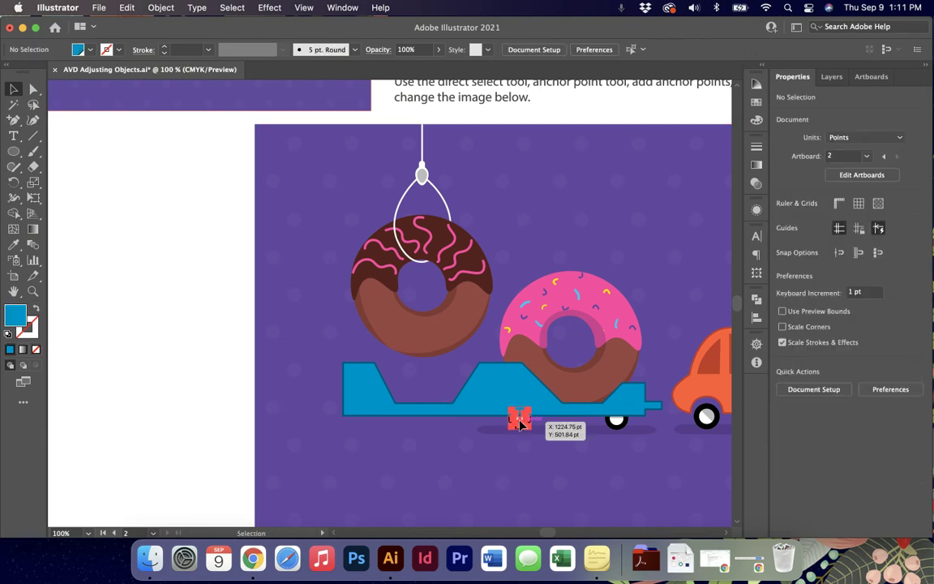
{"action": "left_click_drag", "start_coordinate": [519, 425], "coordinate": [386, 423]}
{"action": "left_click", "coordinate": [552, 431]}
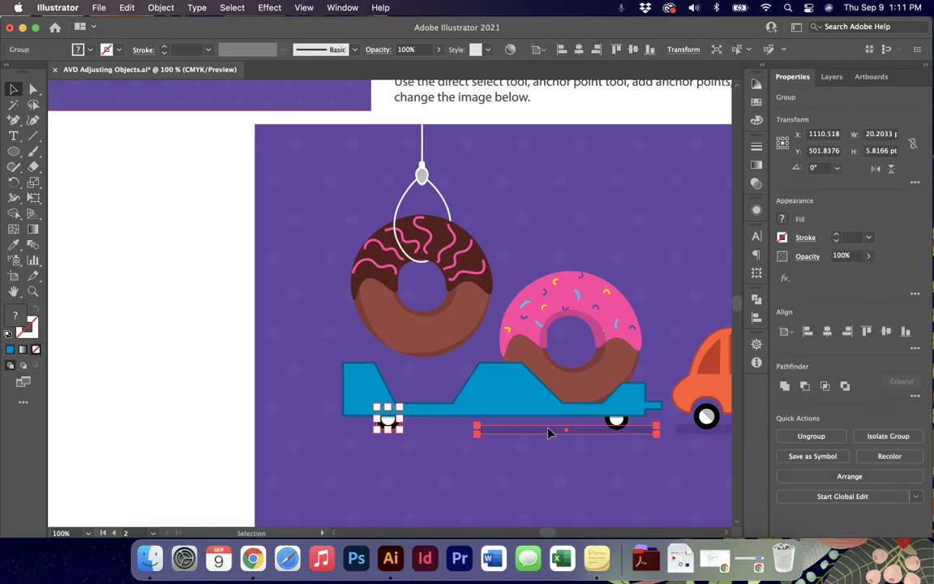
Stretch the trailer's shadow leftward to about 272 pt wide, spanning both wheels.
{"action": "key", "text": "super+equal"}
{"action": "key", "text": "super+equal"}
{"action": "key", "text": "super+equal"}
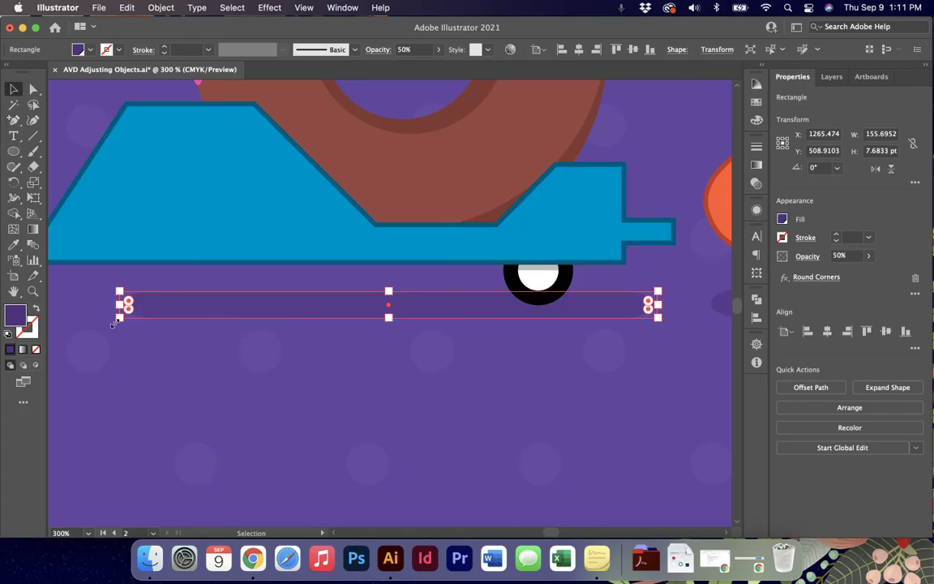
{"action": "scroll", "coordinate": [115, 323], "scroll_direction": "left", "scroll_amount": 8}
{"action": "scroll", "coordinate": [114, 323], "scroll_direction": "left", "scroll_amount": 4}
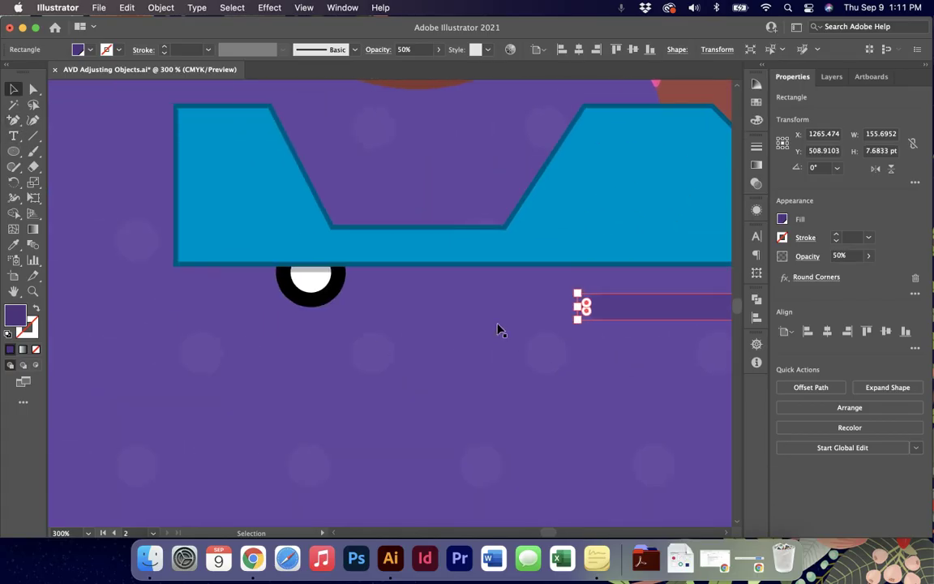
{"action": "left_click_drag", "start_coordinate": [576, 306], "coordinate": [176, 307]}
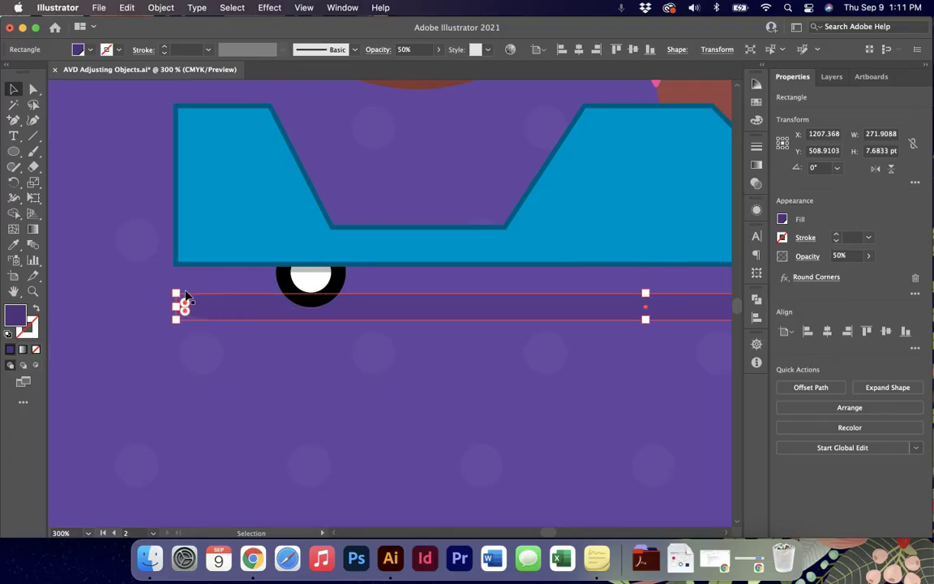
{"action": "key", "text": "super+minus"}
{"action": "key", "text": "super+minus"}
{"action": "key", "text": "super+minus"}
{"action": "key", "text": "super+minus"}
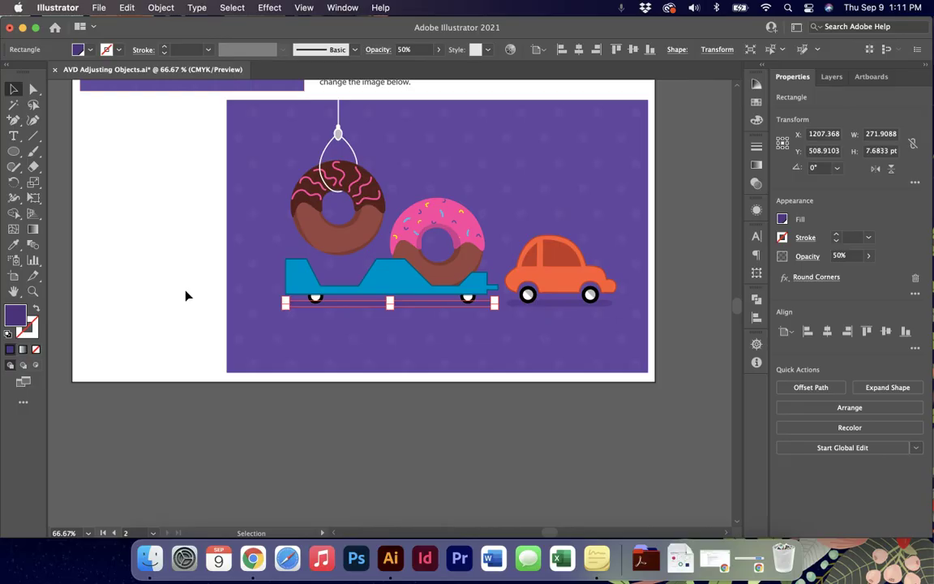
Clear the selection, scroll over to the orange car and select its body.
{"action": "left_click", "coordinate": [299, 317]}
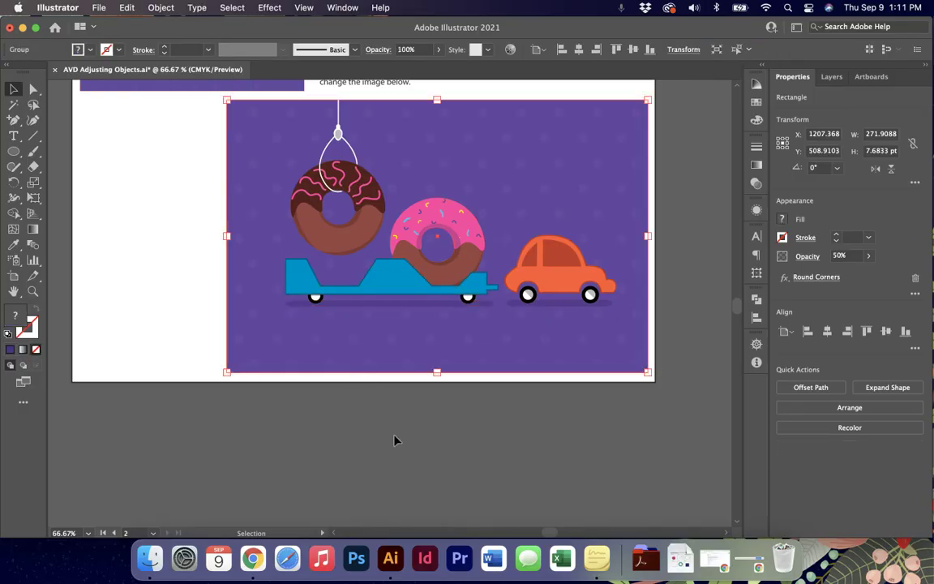
{"action": "left_click", "coordinate": [396, 439]}
{"action": "scroll", "coordinate": [324, 308], "scroll_direction": "up", "scroll_amount": 5}
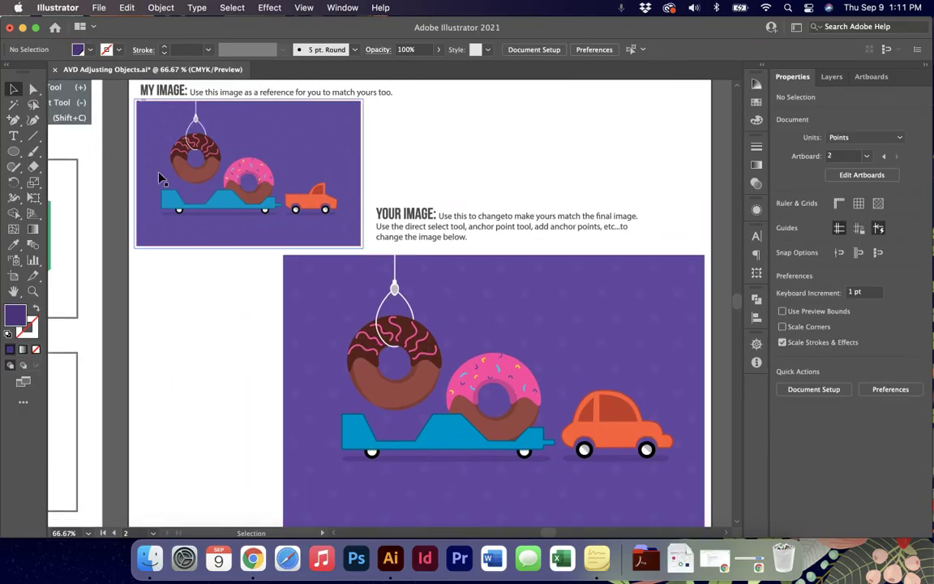
{"action": "scroll", "coordinate": [432, 230], "scroll_direction": "right", "scroll_amount": 4}
{"action": "scroll", "coordinate": [431, 230], "scroll_direction": "down", "scroll_amount": 2}
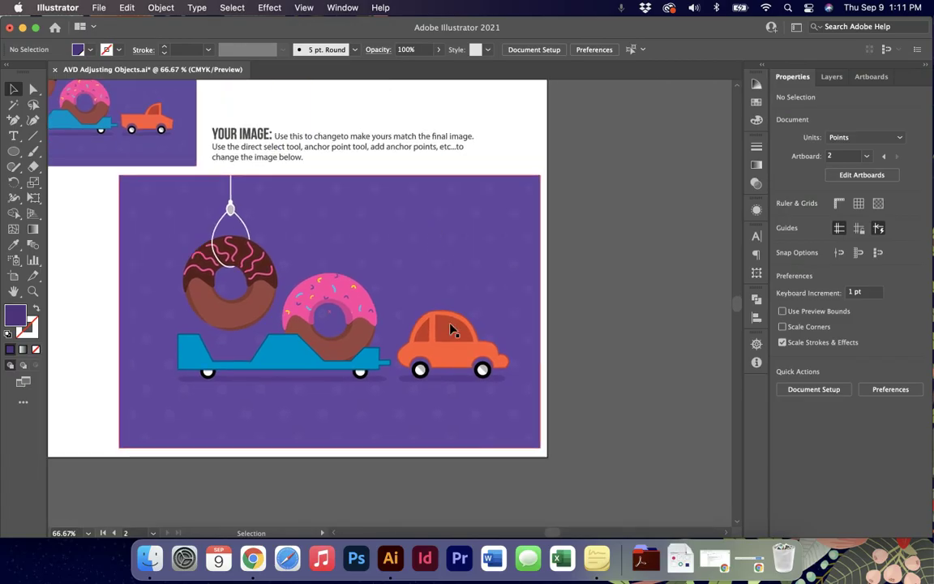
{"action": "left_click", "coordinate": [452, 328]}
Delete the orange car's large window and move its small slanted window about 57 pt right.
{"action": "scroll", "coordinate": [461, 369], "scroll_direction": "up", "scroll_amount": 5}
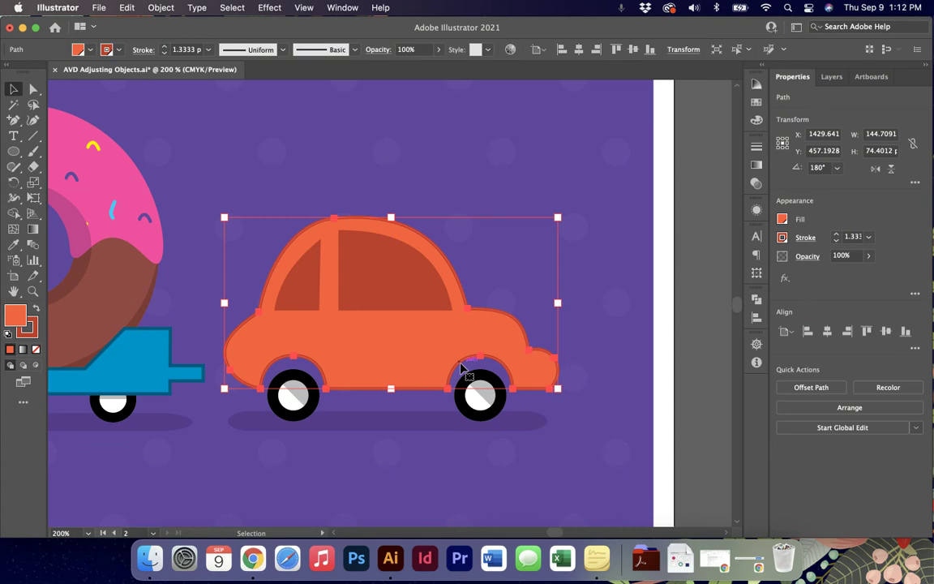
{"action": "scroll", "coordinate": [466, 369], "scroll_direction": "up", "scroll_amount": 2}
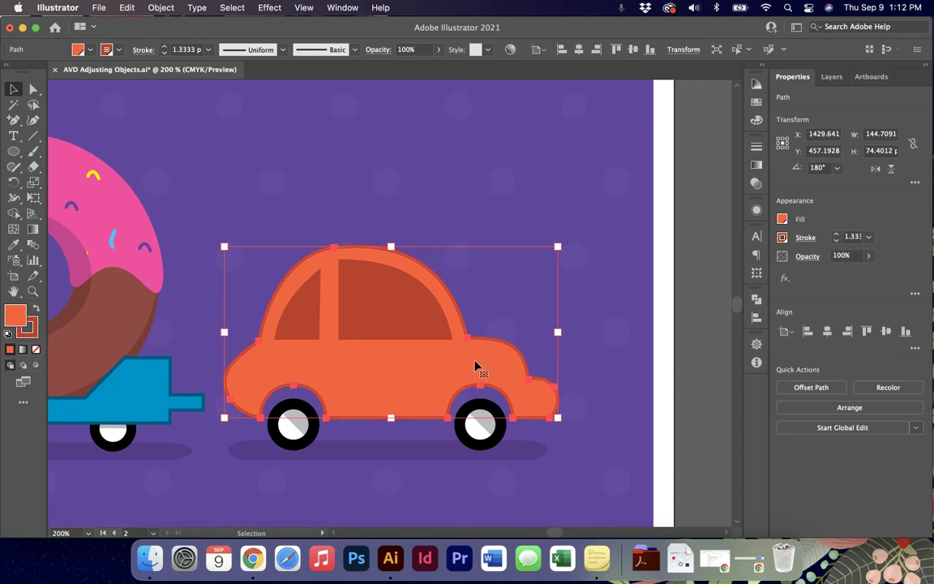
{"action": "left_click", "coordinate": [384, 208]}
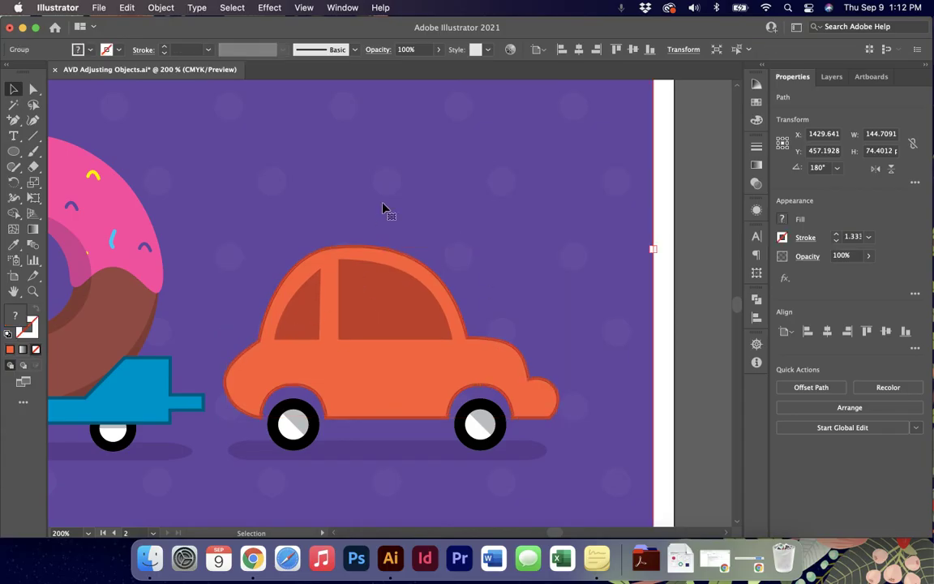
{"action": "left_click", "coordinate": [395, 302]}
{"action": "key", "text": "Delete"}
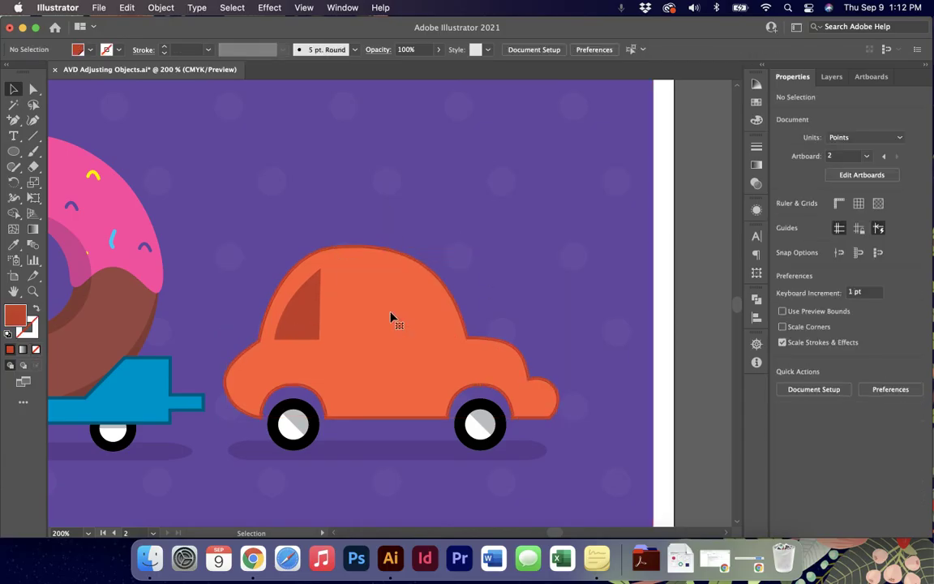
{"action": "left_click_drag", "start_coordinate": [316, 315], "coordinate": [440, 323]}
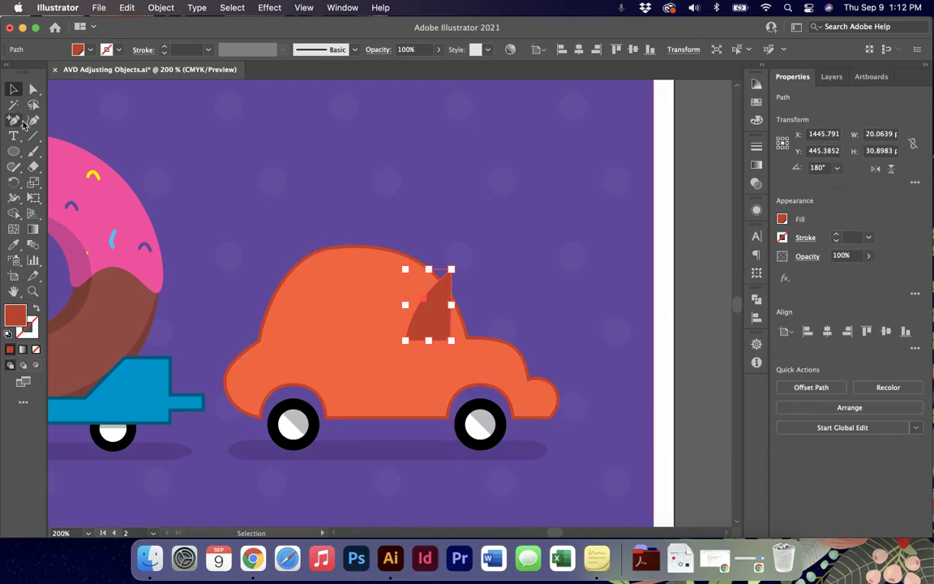
Convert the car body's bottom-left, roof peak and rear anchor points into sharp corners.
{"action": "left_click_drag", "start_coordinate": [14, 119], "coordinate": [53, 166]}
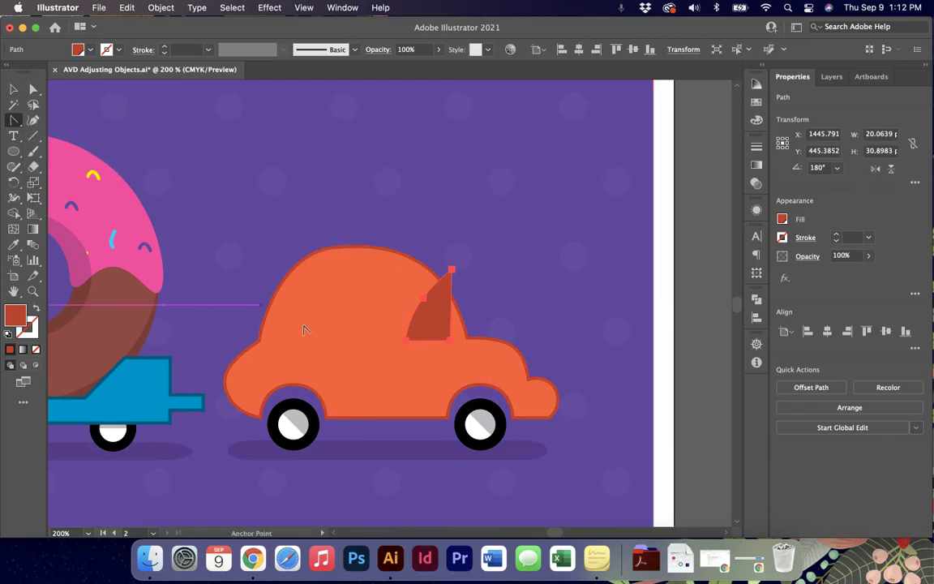
{"action": "left_click", "coordinate": [230, 386]}
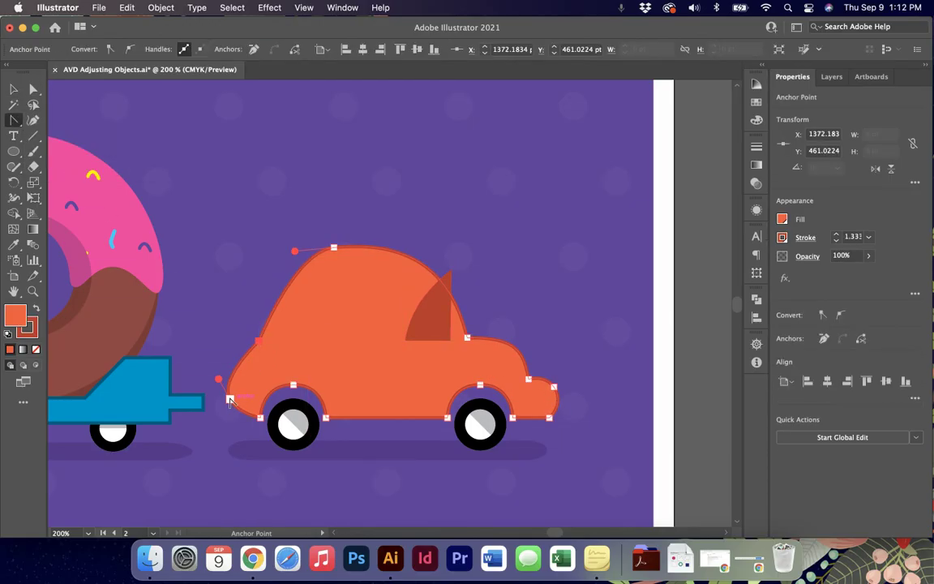
{"action": "left_click", "coordinate": [229, 400]}
{"action": "left_click", "coordinate": [334, 248]}
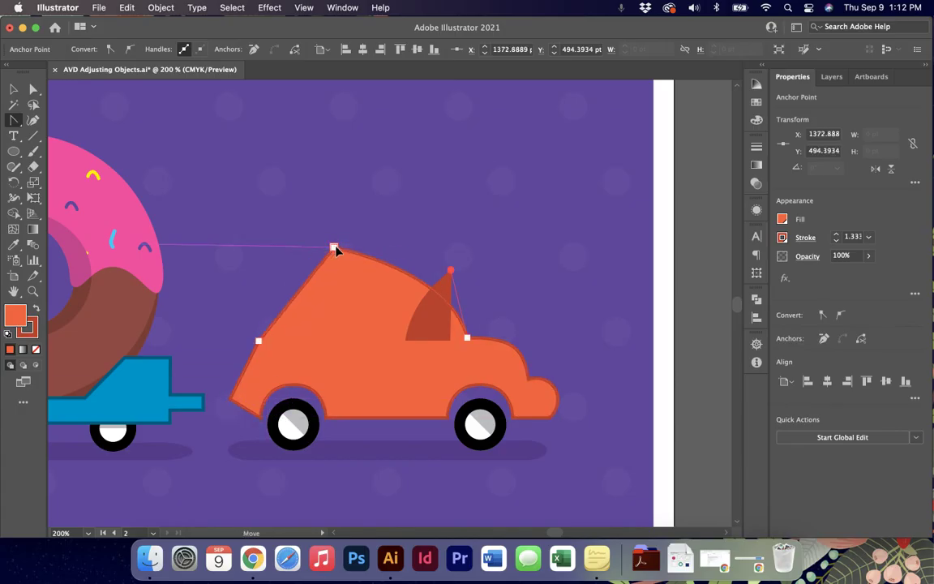
{"action": "left_click", "coordinate": [467, 337]}
{"action": "left_click", "coordinate": [528, 380]}
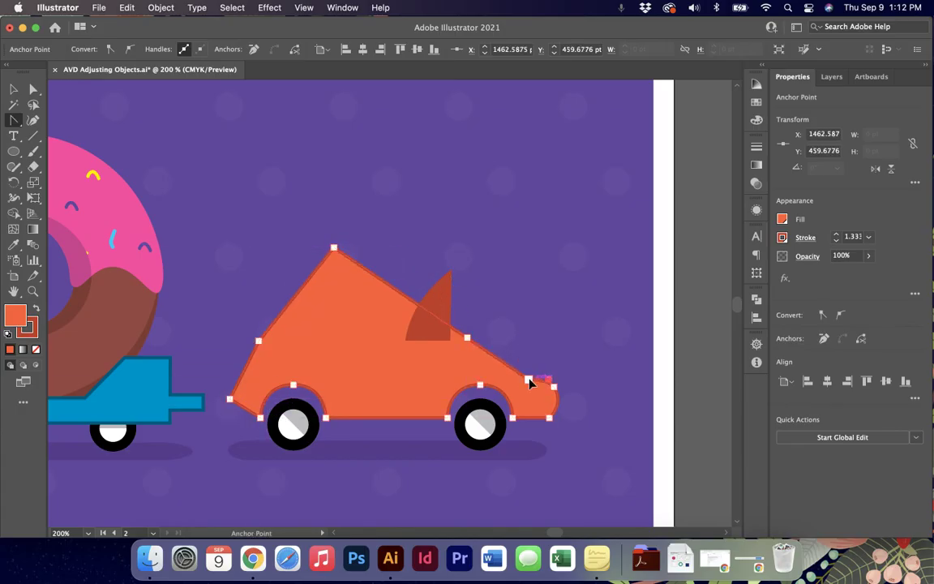
{"action": "left_click", "coordinate": [554, 387]}
{"action": "left_click", "coordinate": [550, 418]}
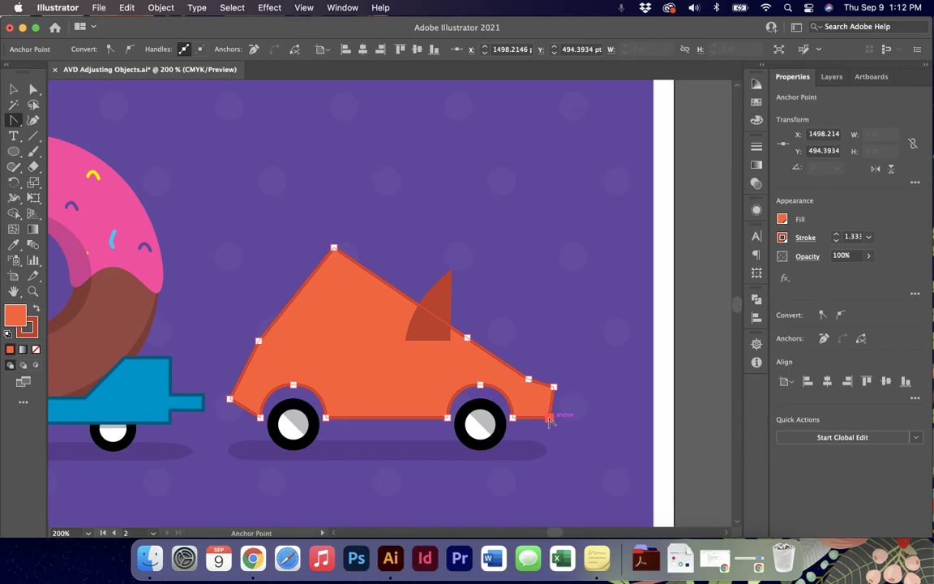
Zoom out and pan so the flatbed trailer and car are back in view.
{"action": "key", "text": "super+minus"}
{"action": "key", "text": "super+minus"}
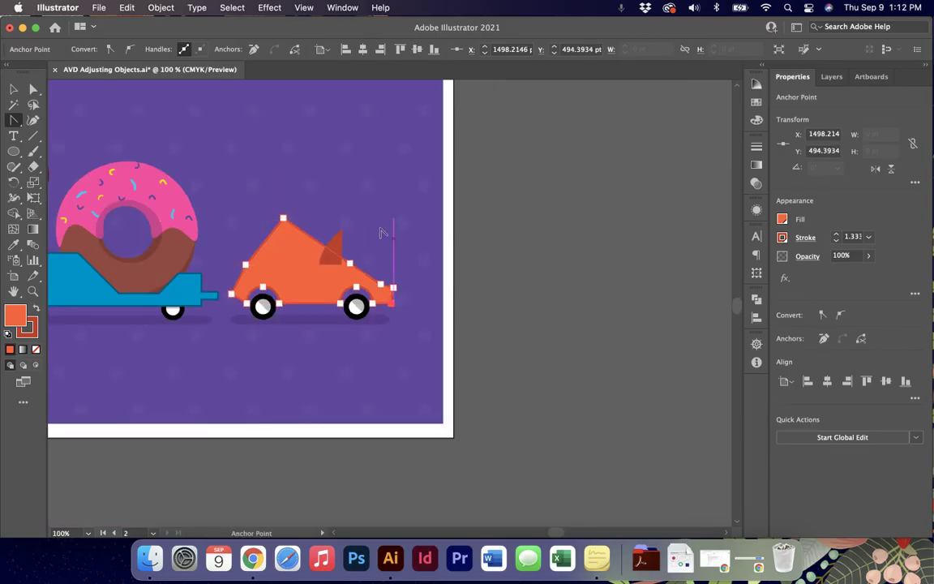
{"action": "key", "text": "space"}
{"action": "scroll", "coordinate": [238, 210], "scroll_direction": "left", "scroll_amount": 8}
{"action": "scroll", "coordinate": [238, 210], "scroll_direction": "up", "scroll_amount": 5}
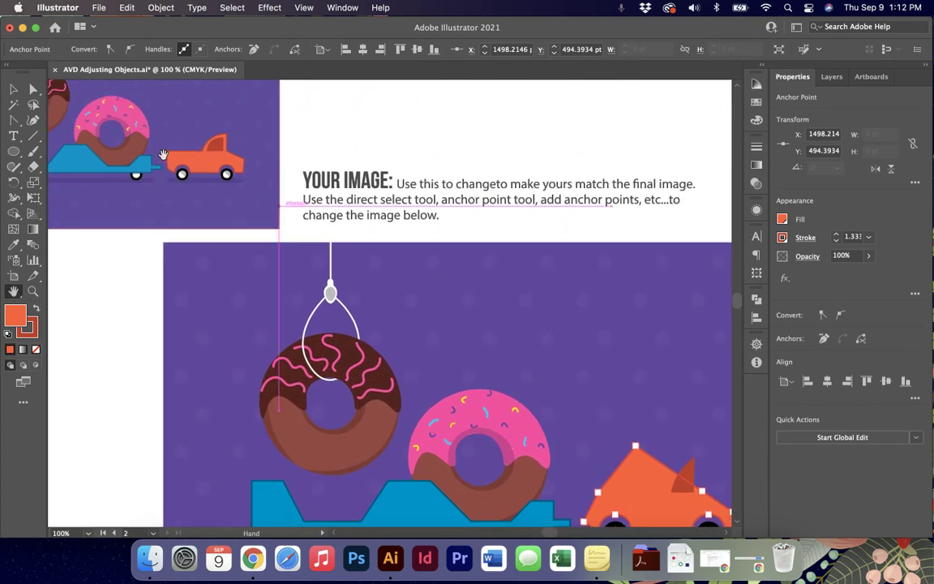
{"action": "left_click_drag", "start_coordinate": [666, 419], "coordinate": [548, 366]}
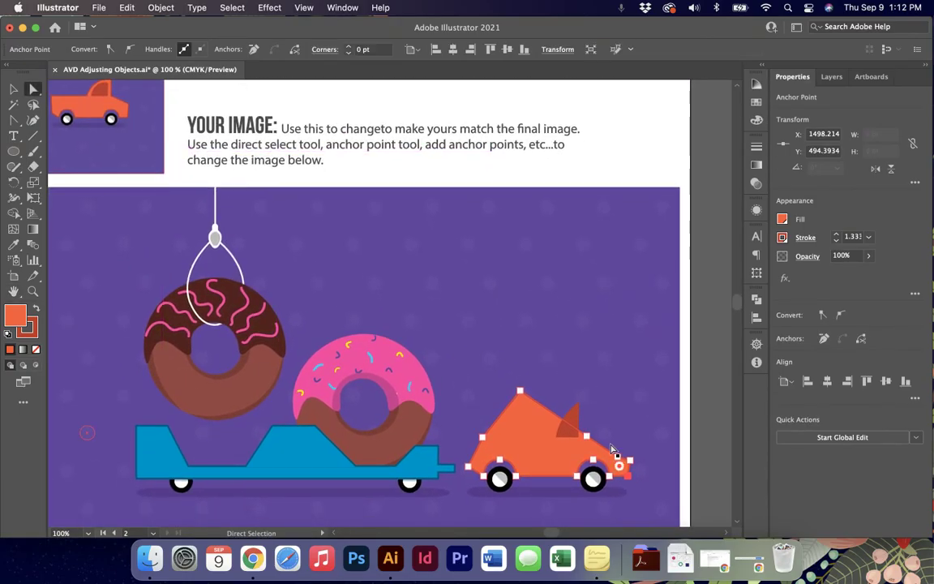
Drag the car's rear, bumper, left-end and roof anchors into a tall cab with a low bed.
{"action": "left_click", "coordinate": [631, 462]}
{"action": "left_click_drag", "start_coordinate": [630, 462], "coordinate": [600, 390]}
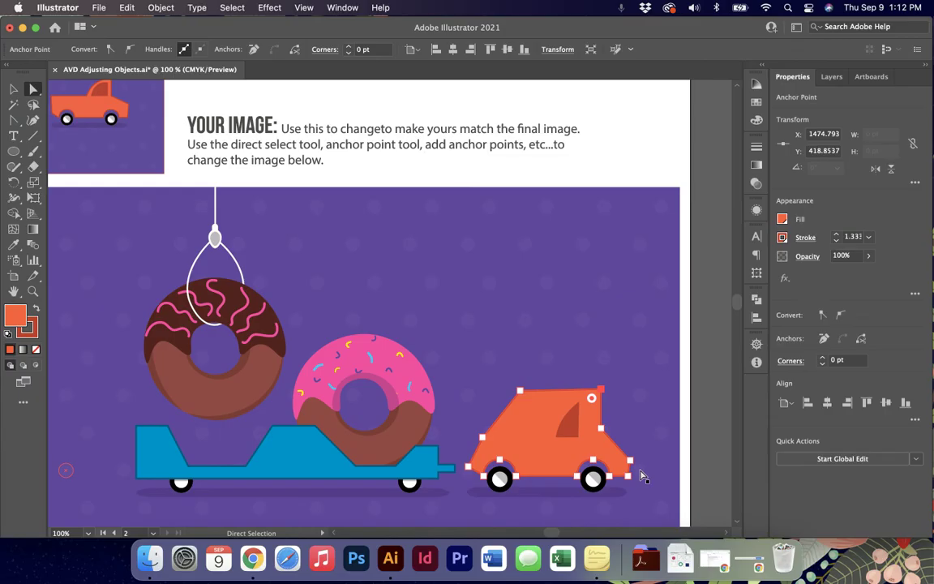
{"action": "mouse_move", "coordinate": [629, 463]}
{"action": "left_mouse_down"}
{"action": "mouse_move", "coordinate": [626, 433]}
{"action": "mouse_move", "coordinate": [634, 458]}
{"action": "mouse_move", "coordinate": [629, 451]}
{"action": "left_mouse_up"}
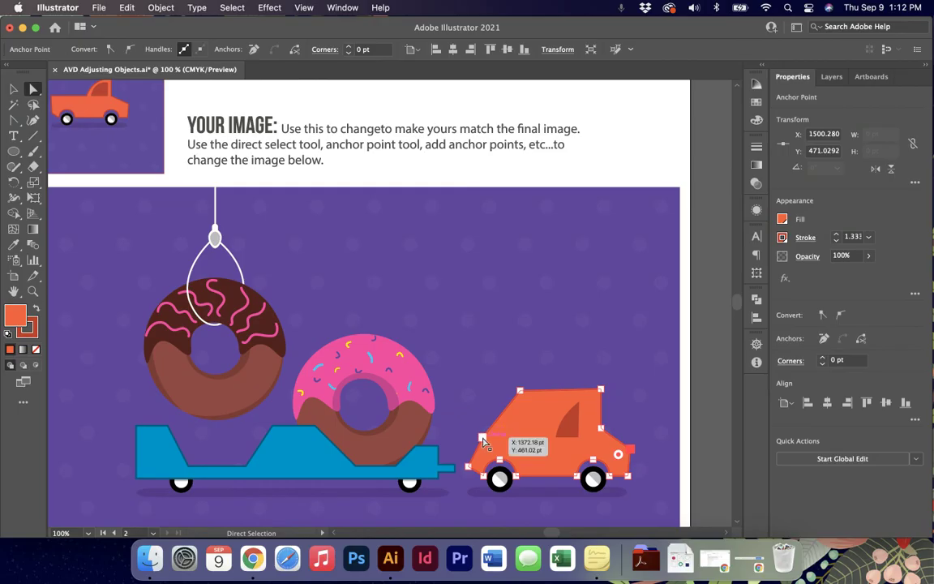
{"action": "left_click_drag", "start_coordinate": [484, 440], "coordinate": [464, 437]}
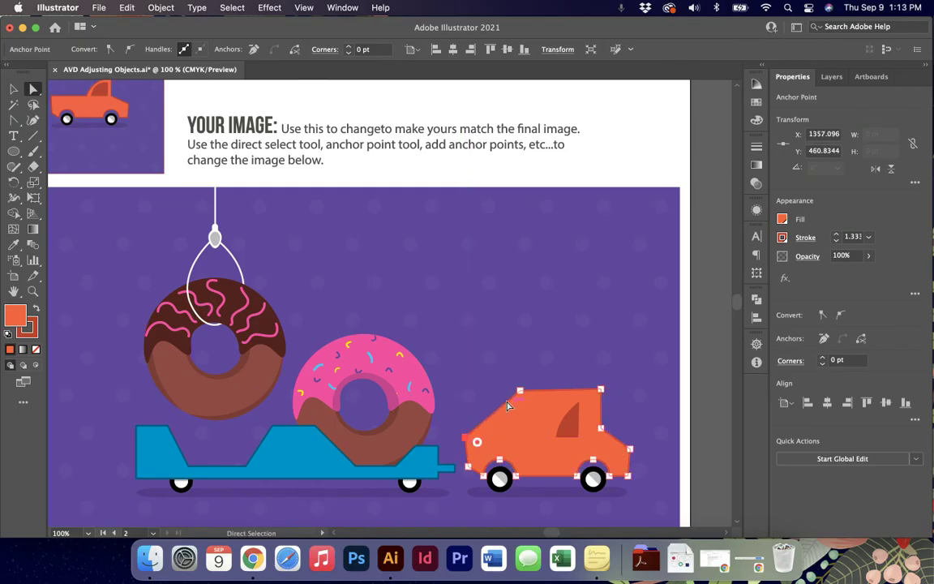
{"action": "left_click_drag", "start_coordinate": [521, 399], "coordinate": [573, 409]}
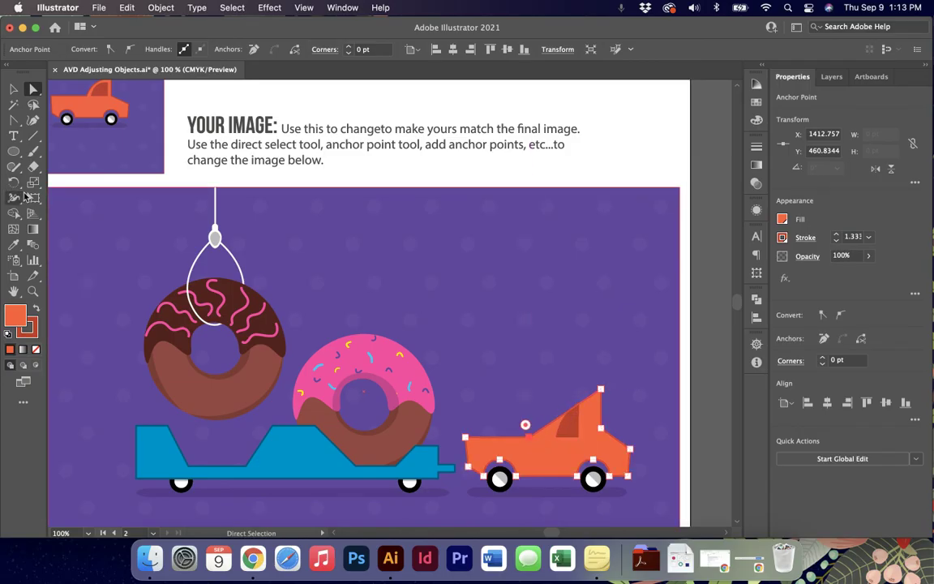
{"action": "left_click", "coordinate": [13, 120]}
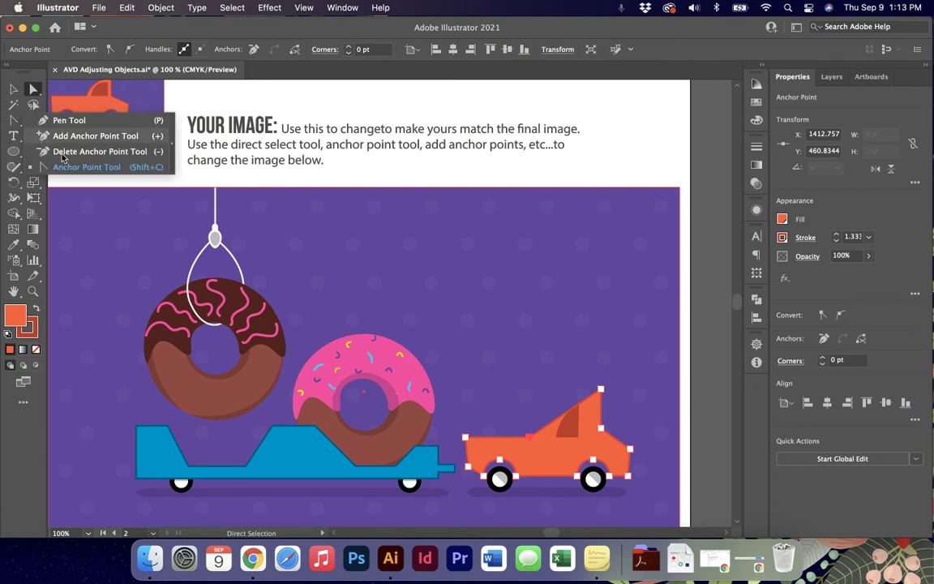
Add and convert cab anchor points so the back roofline curves up from the bed.
{"action": "left_click", "coordinate": [90, 136]}
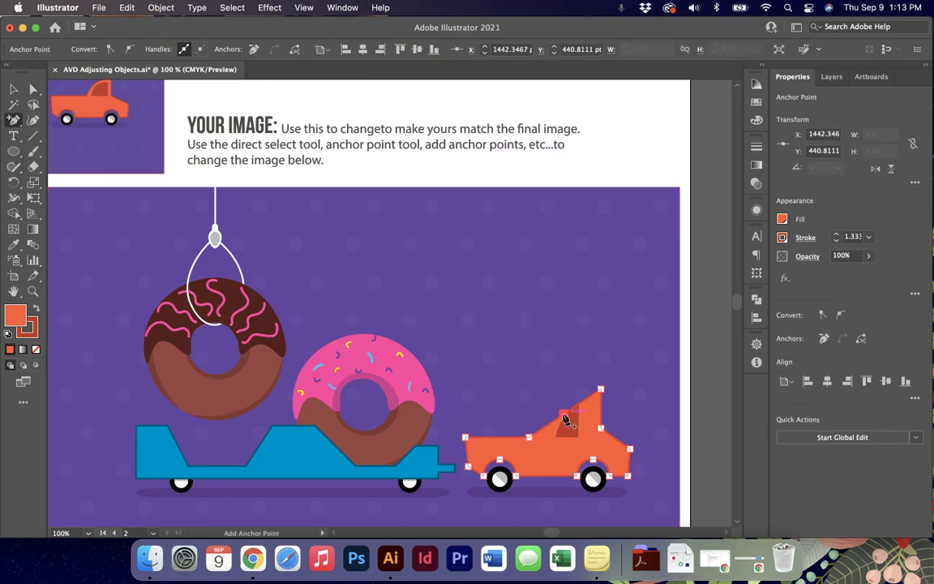
{"action": "key", "text": "shift+c"}
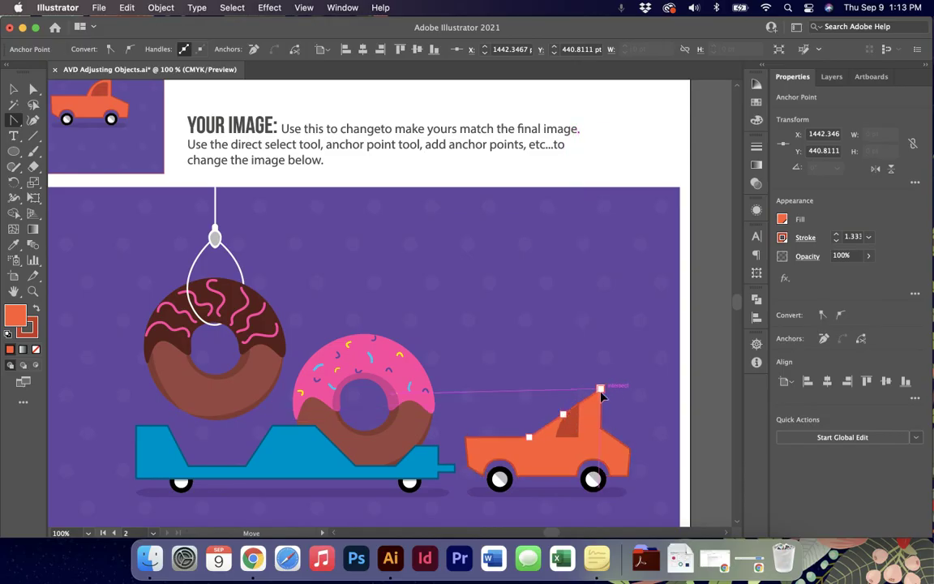
{"action": "left_click_drag", "start_coordinate": [563, 415], "coordinate": [555, 399]}
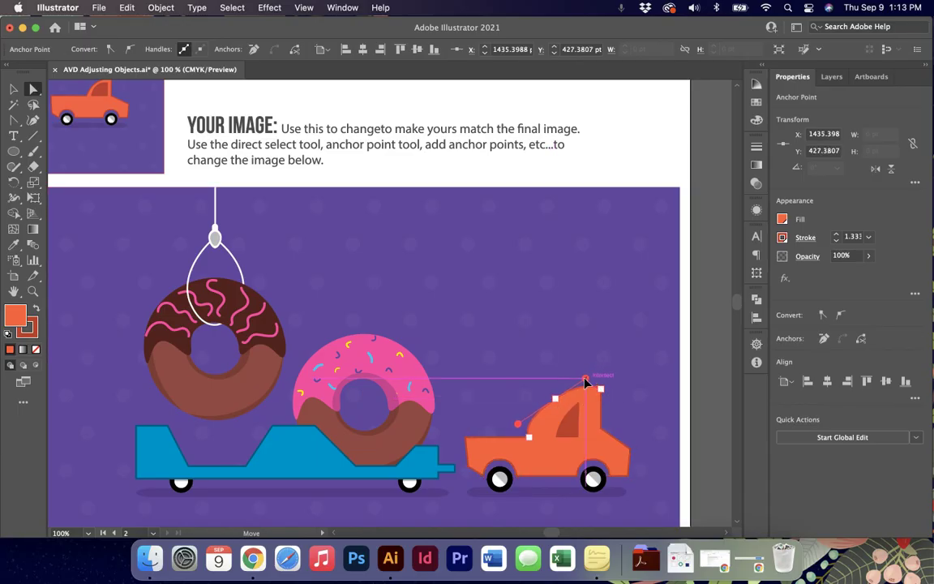
{"action": "left_click_drag", "start_coordinate": [528, 437], "coordinate": [590, 419]}
{"action": "key", "text": "v"}
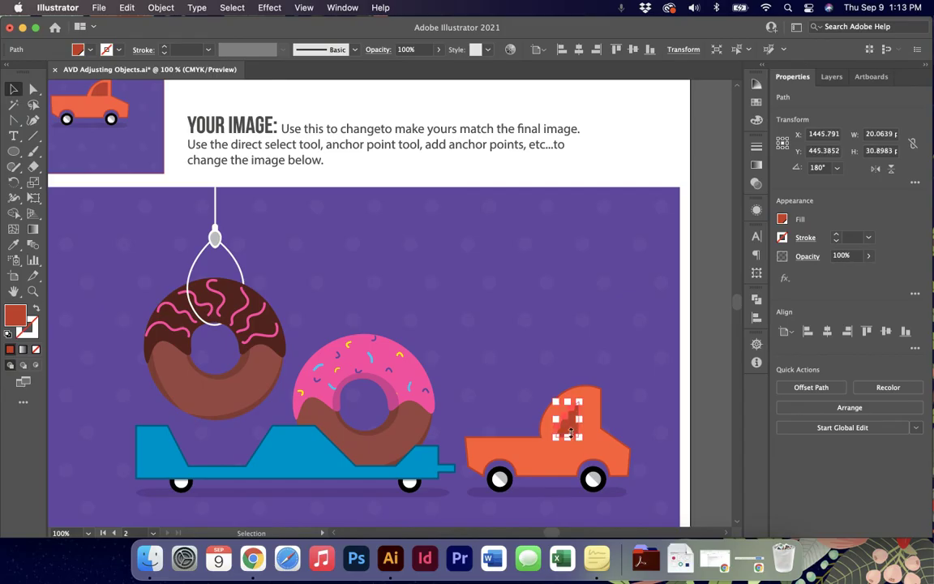
Zoom in on the cab, move the window up and right, and lower the cab's right anchor.
{"action": "key", "text": "super+equal"}
{"action": "key", "text": "super+equal"}
{"action": "key", "text": "super+equal"}
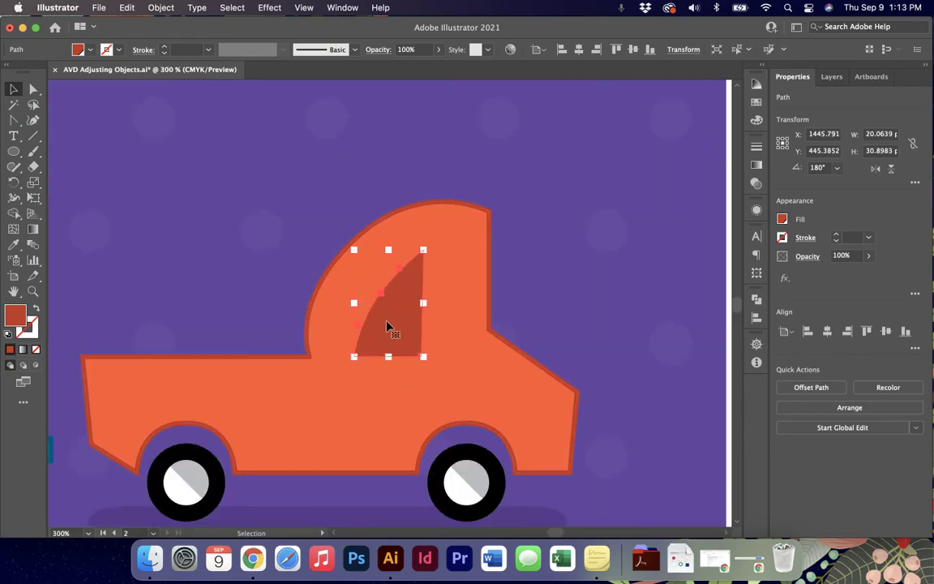
{"action": "left_click_drag", "start_coordinate": [387, 327], "coordinate": [353, 274]}
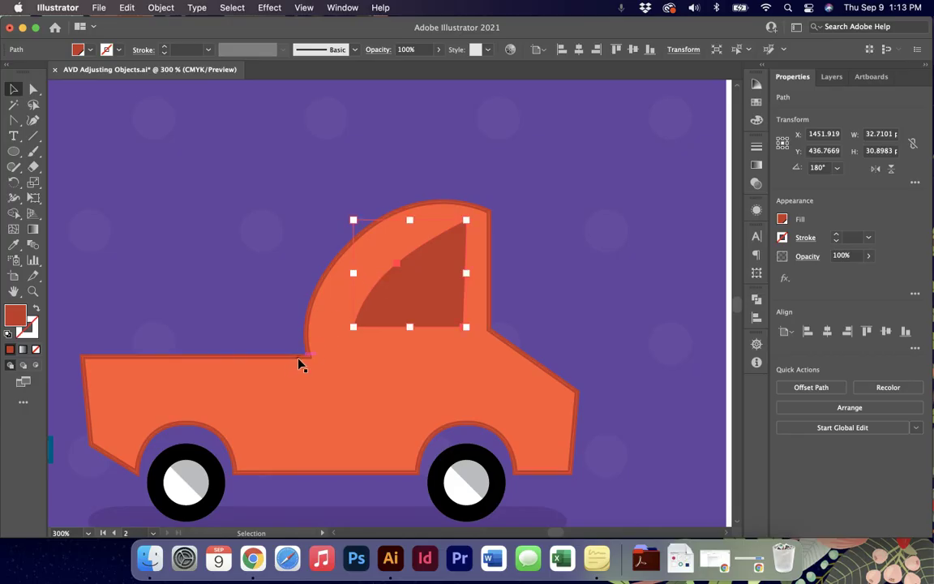
{"action": "key", "text": "a"}
{"action": "left_click", "coordinate": [489, 332]}
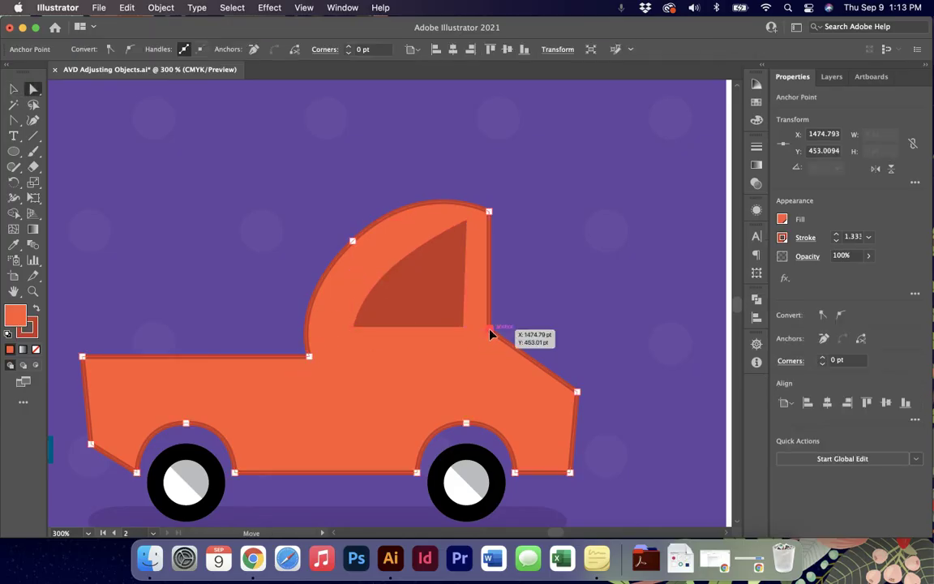
{"action": "left_click_drag", "start_coordinate": [490, 344], "coordinate": [490, 354]}
{"action": "left_click_drag", "start_coordinate": [453, 298], "coordinate": [461, 297]}
Reshape the cab curve by adjusting its top-left anchor and that anchor's handle.
{"action": "left_click", "coordinate": [353, 242]}
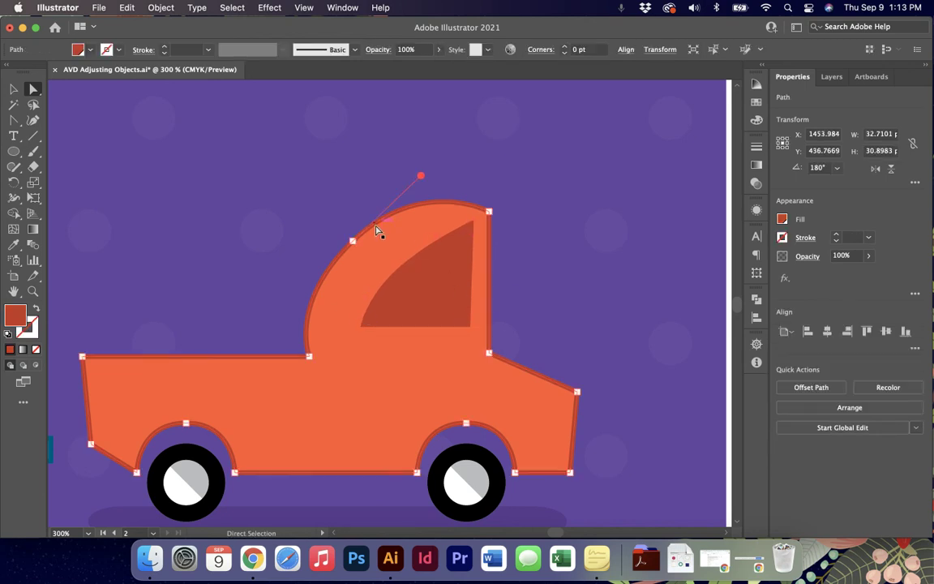
{"action": "left_click", "coordinate": [352, 243]}
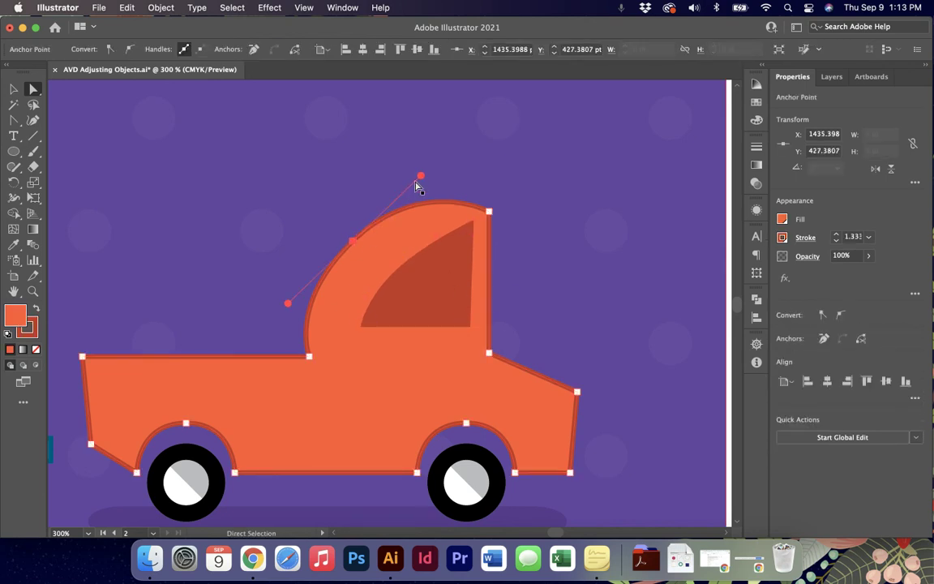
{"action": "left_click", "coordinate": [420, 187]}
{"action": "left_click", "coordinate": [353, 242]}
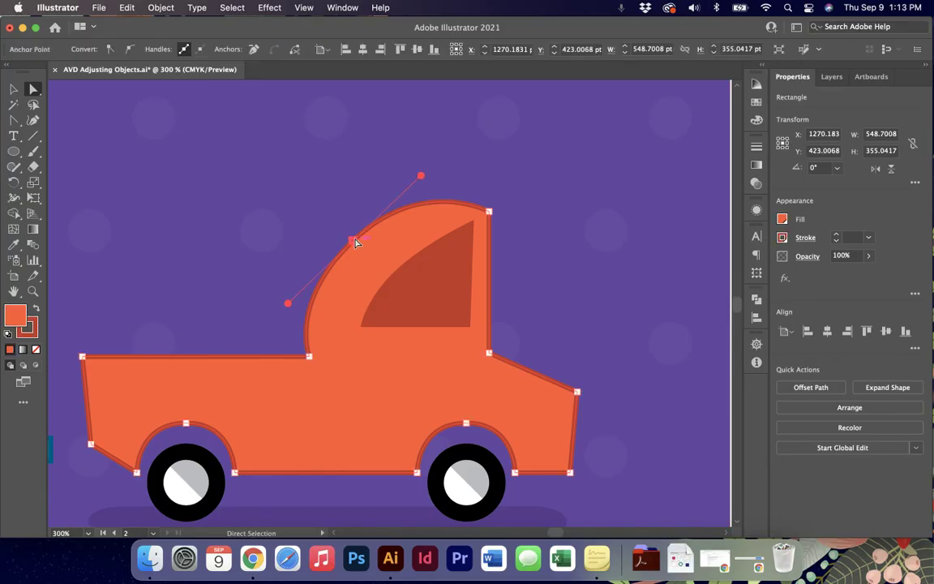
{"action": "left_click", "coordinate": [355, 242]}
{"action": "left_click_drag", "start_coordinate": [422, 176], "coordinate": [427, 176]}
{"action": "left_click_drag", "start_coordinate": [354, 243], "coordinate": [372, 243]}
Enlarge the dark window to about 37.8 by 37.5 pt and zoom out to fit.
{"action": "left_click", "coordinate": [424, 317]}
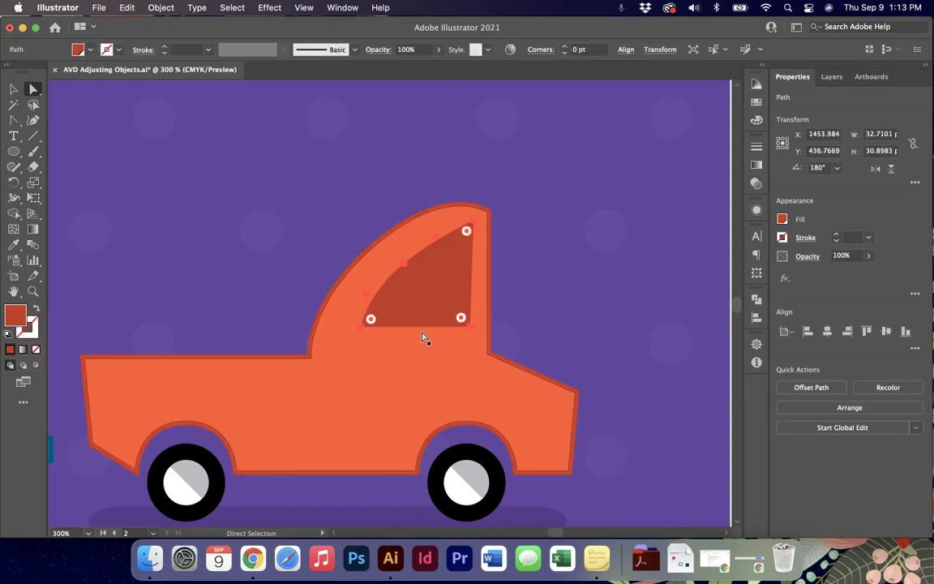
{"action": "key", "text": "v"}
{"action": "left_click_drag", "start_coordinate": [416, 327], "coordinate": [416, 350]}
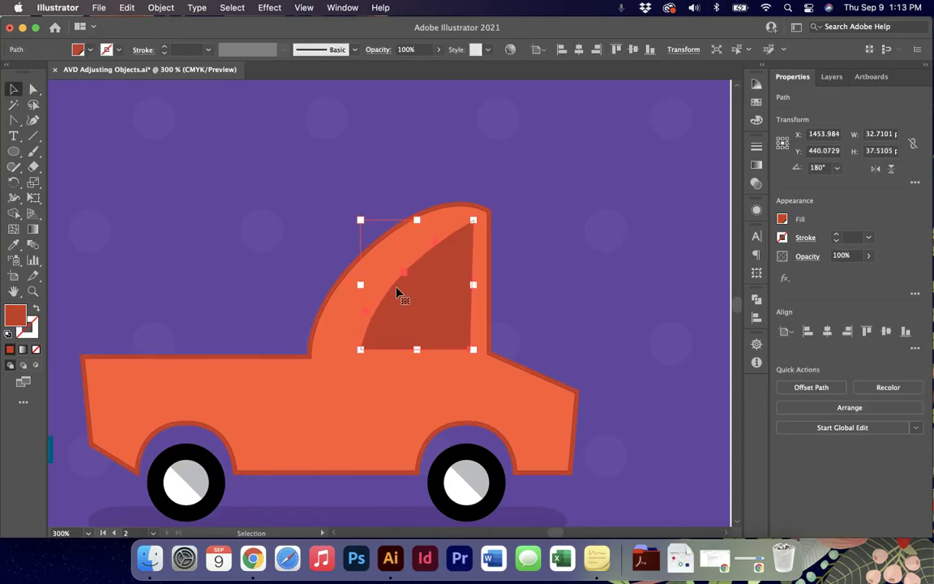
{"action": "left_click_drag", "start_coordinate": [361, 285], "coordinate": [343, 285]}
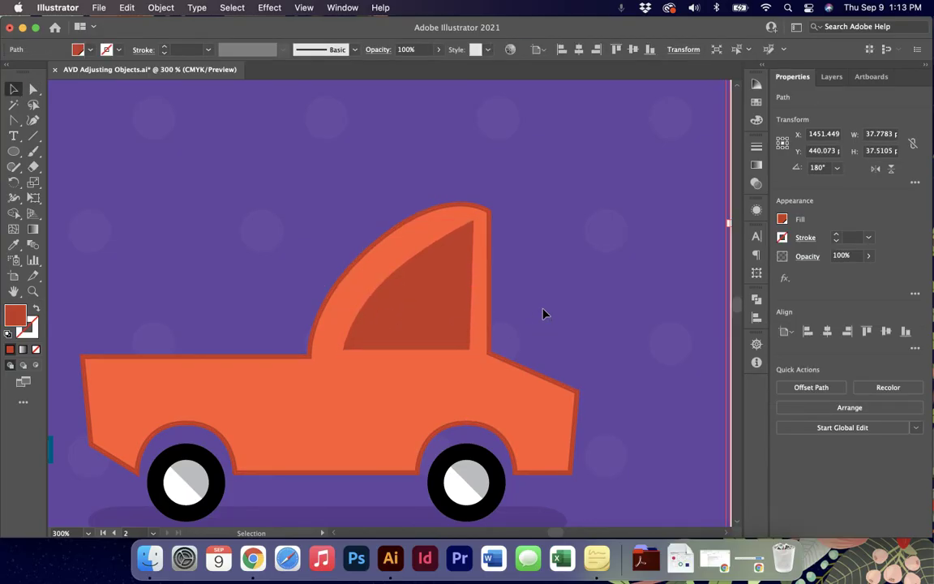
{"action": "left_click", "coordinate": [543, 314]}
{"action": "key", "text": "a"}
{"action": "key", "text": "super+0"}
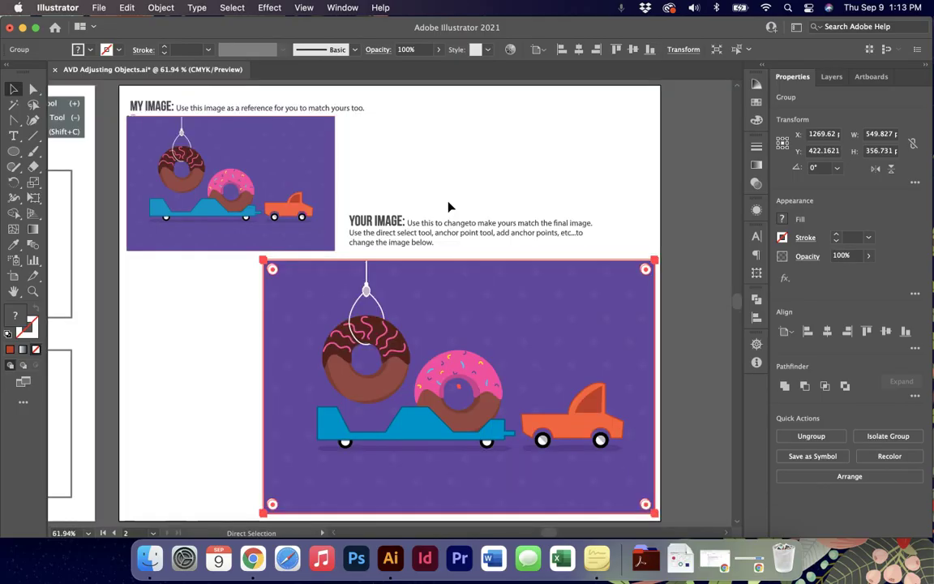